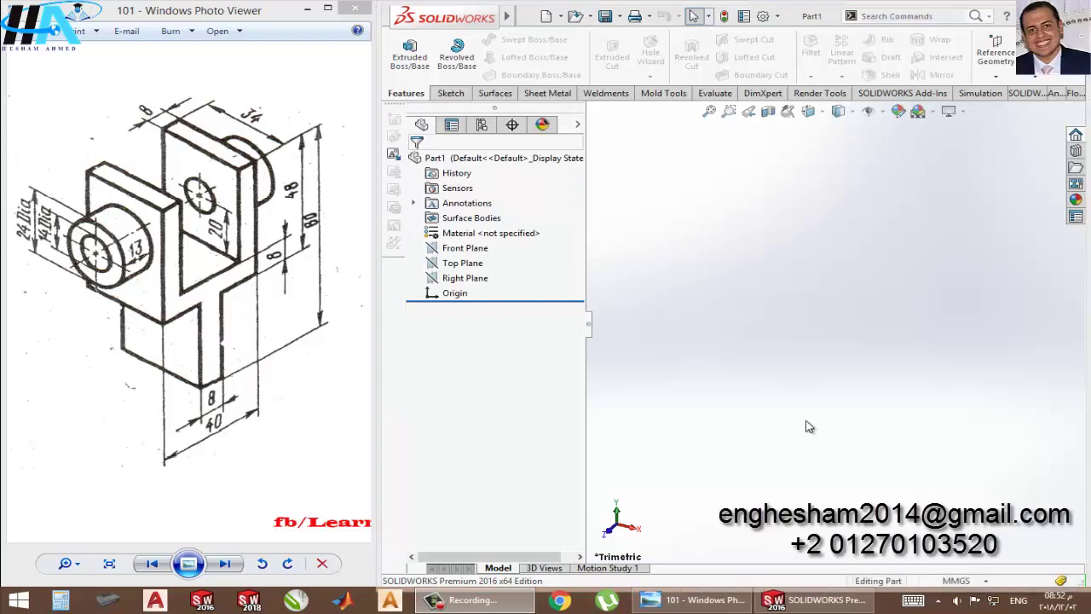
Start a new sketch on the Front Plane
left_click(266, 280)
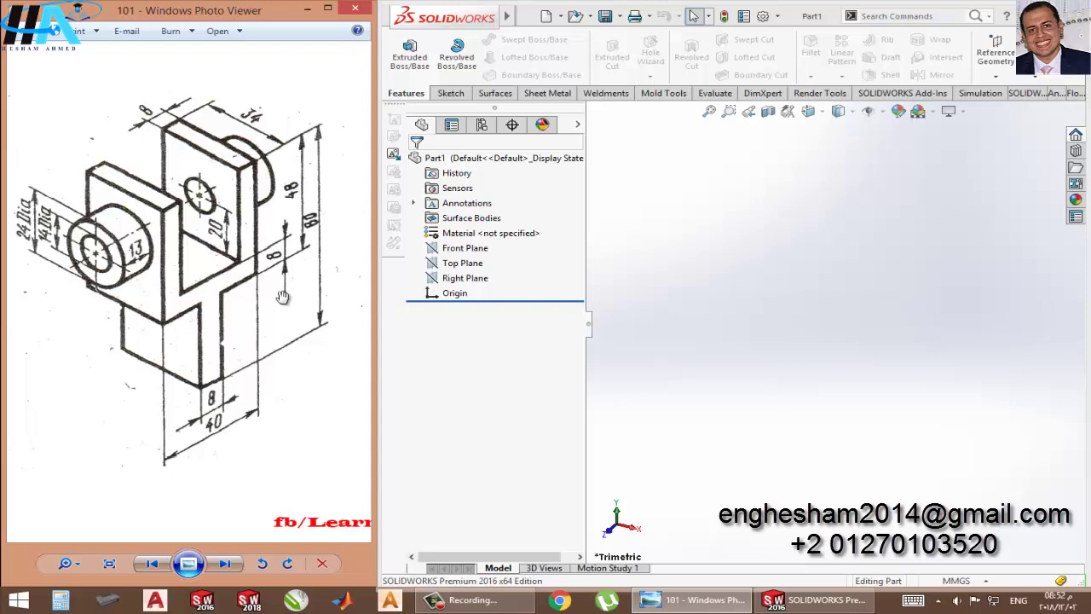
left_click(455, 251)
left_click(468, 233)
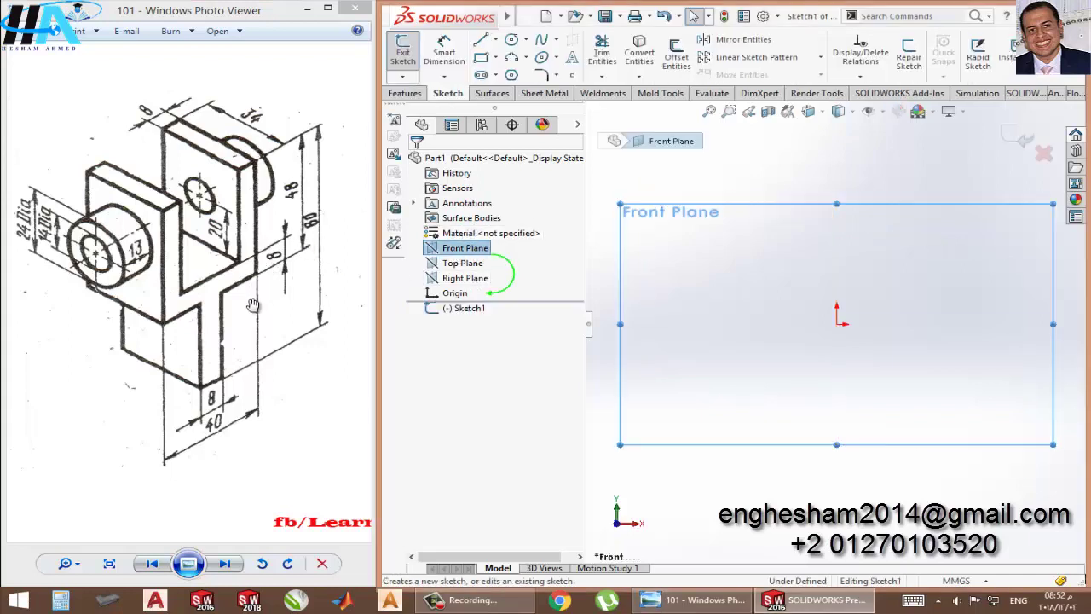
Draw a corner rectangle from the origin and a narrower rectangle hanging below it
left_click(487, 67)
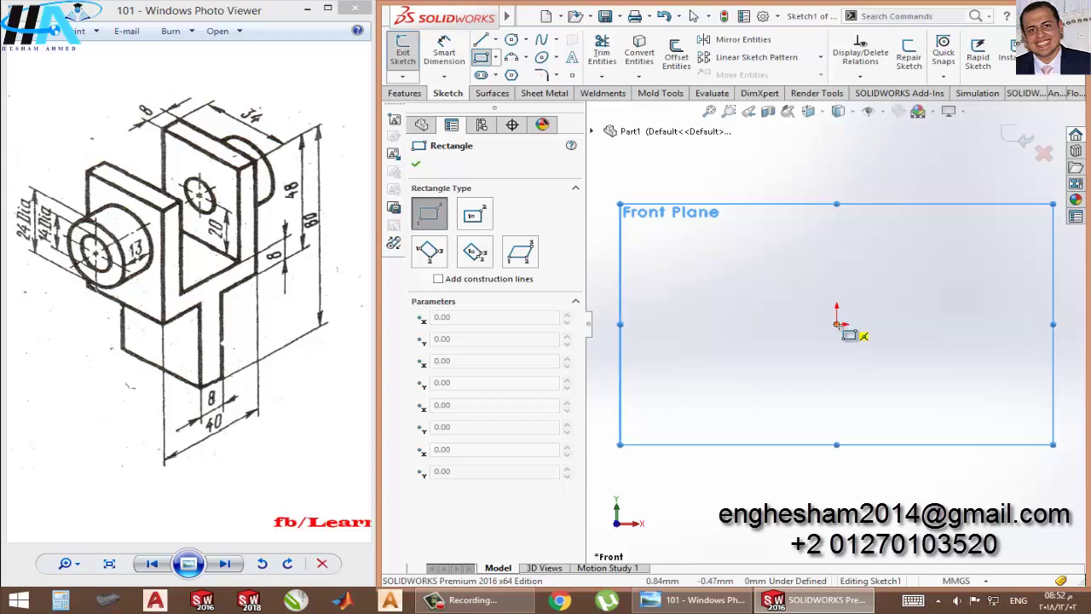
left_click(838, 324)
left_click(886, 273)
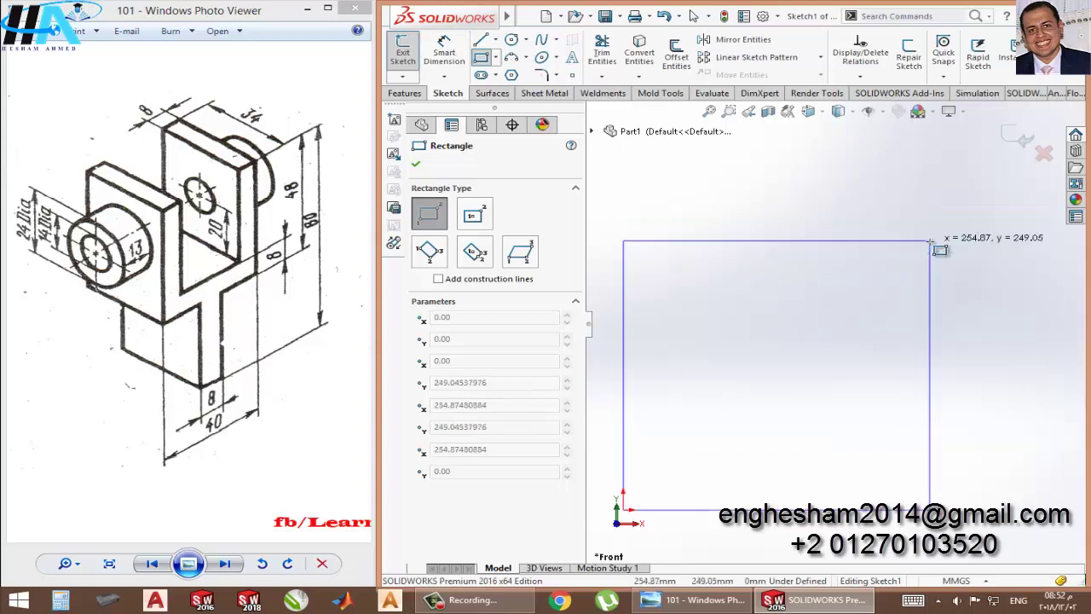
left_click(930, 247)
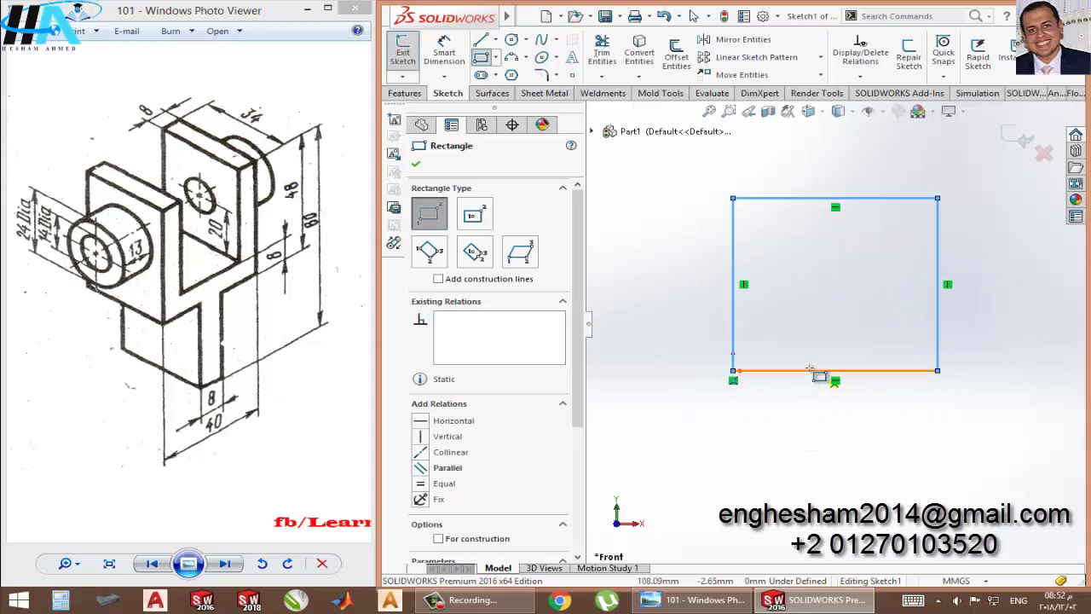
left_click(810, 371)
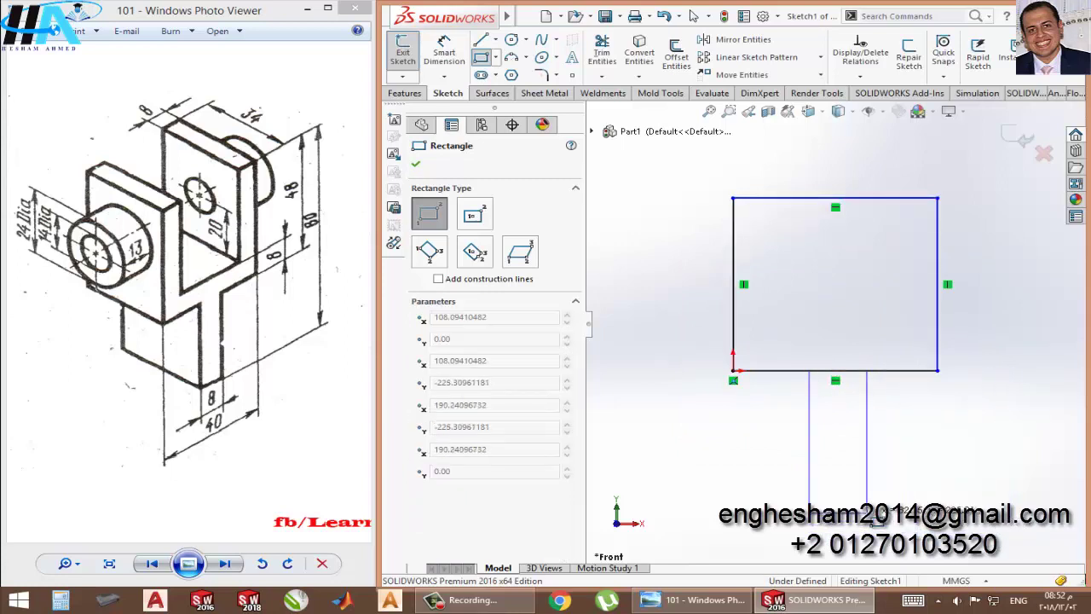
left_click(867, 506)
key("Escape")
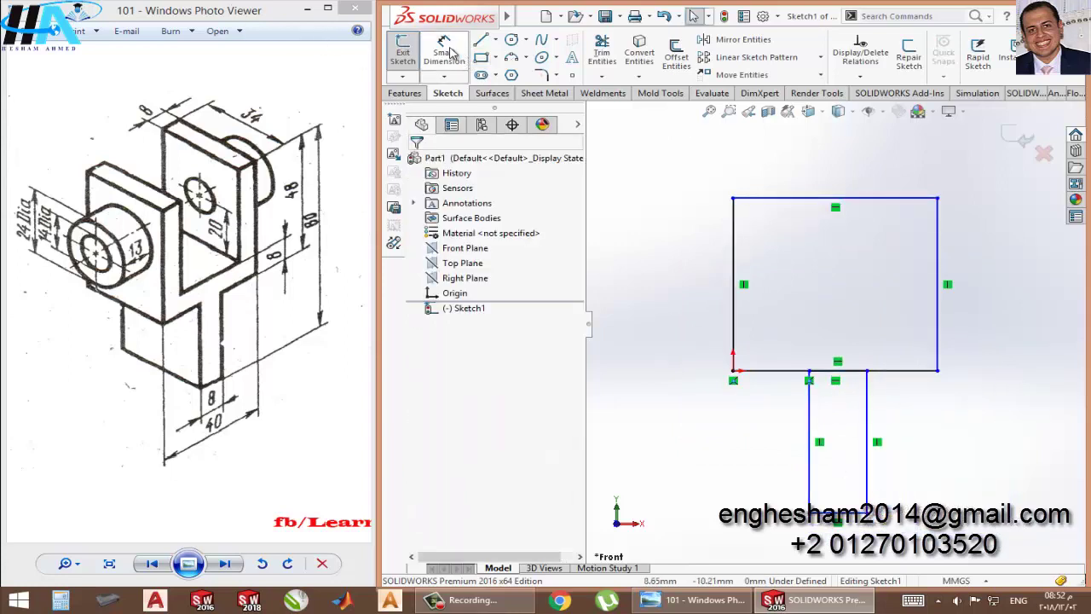
Dimension the overall height to 80 mm and the upper block height to 48 mm
left_click(444, 52)
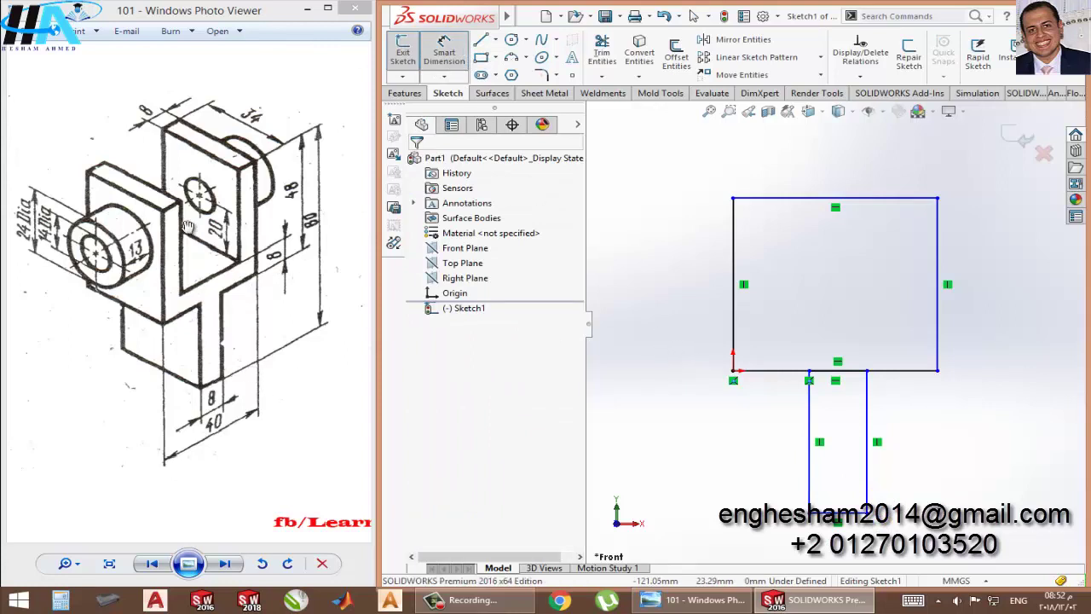
left_click(816, 206)
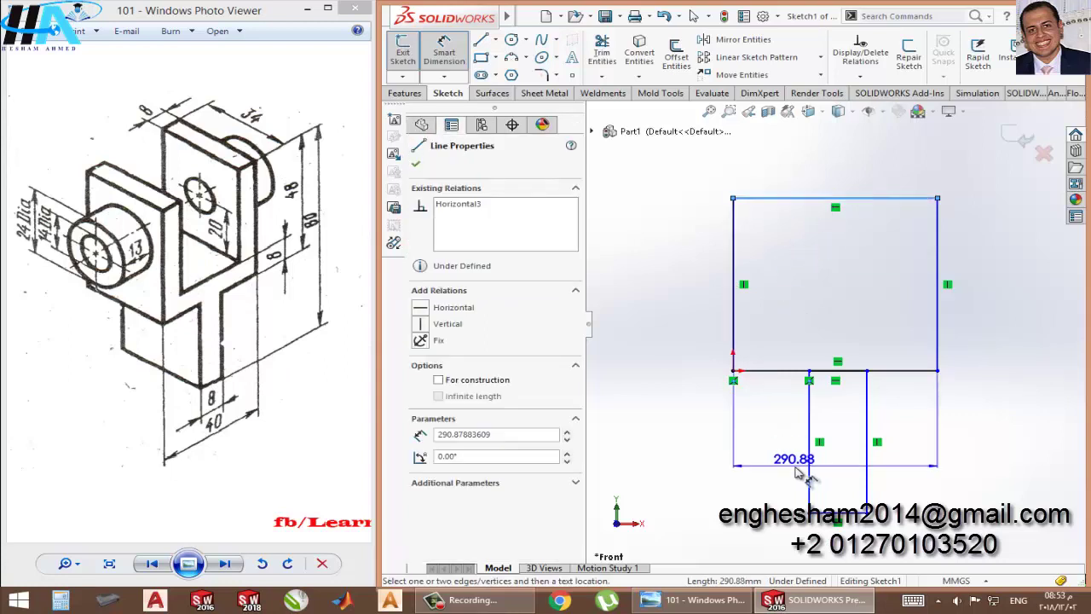
left_click(831, 516)
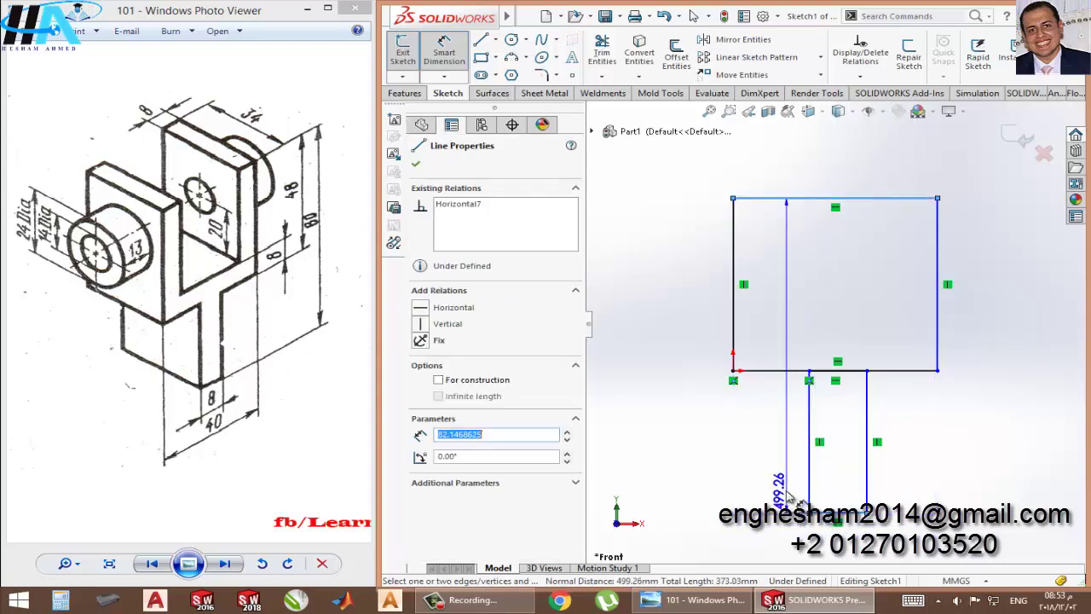
left_click(633, 382)
type("80")
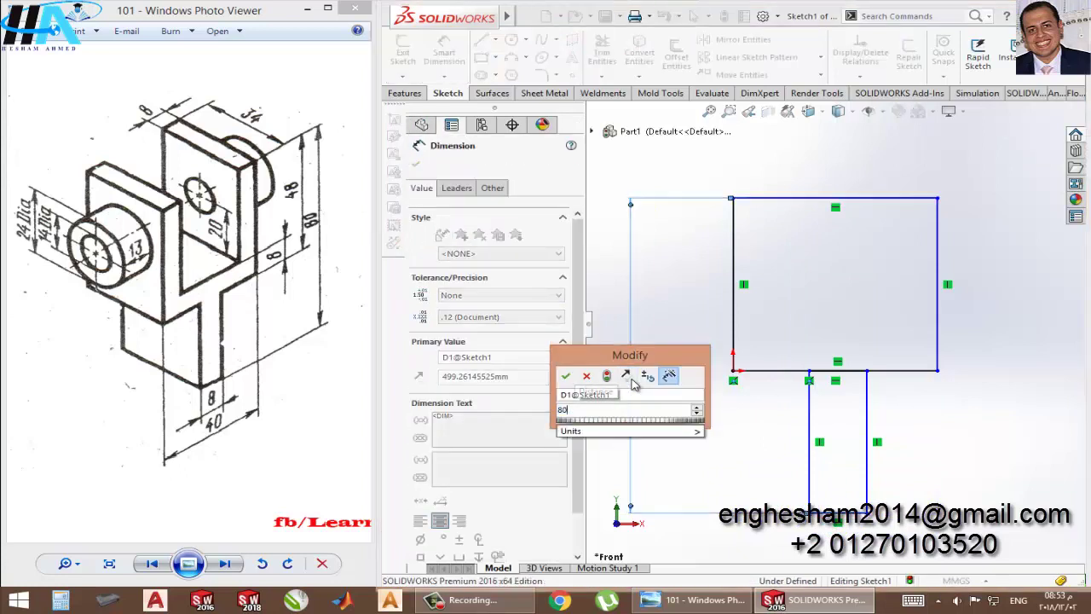
key("Return")
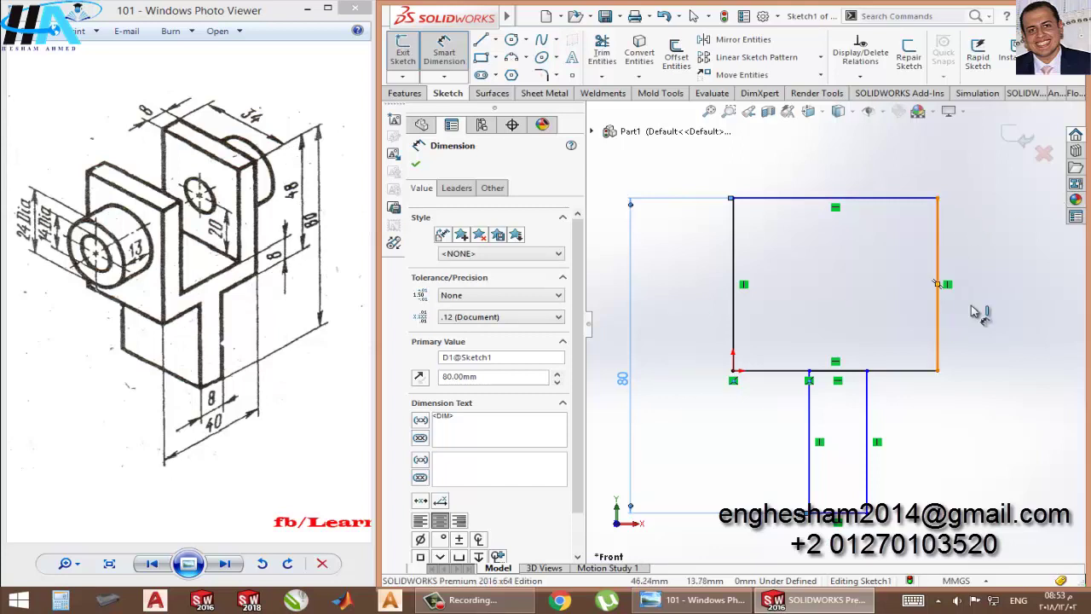
left_click(939, 284)
left_click(989, 298)
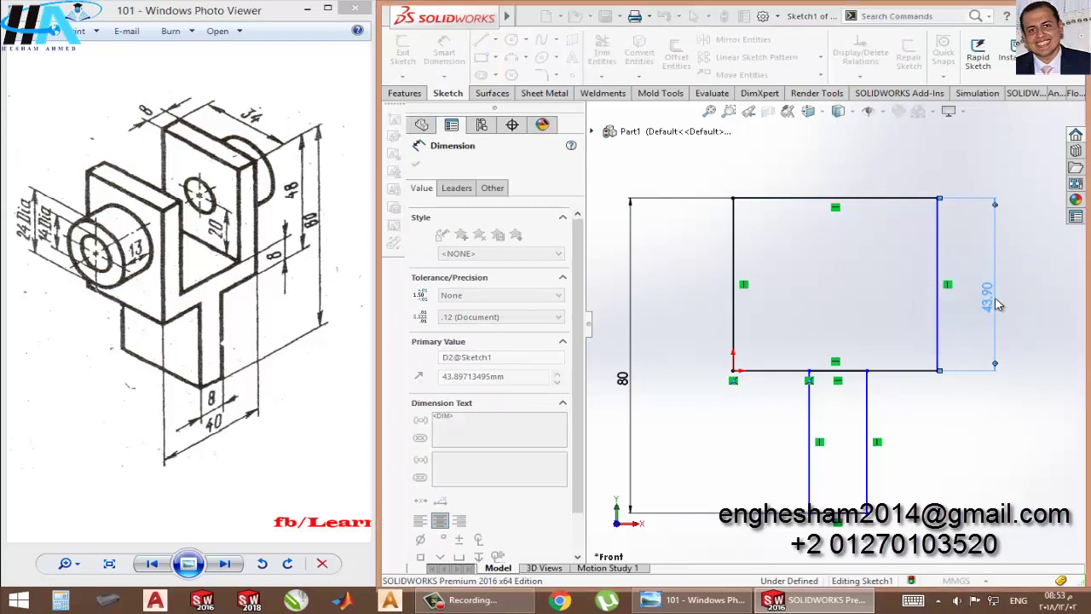
type("48")
key("Return")
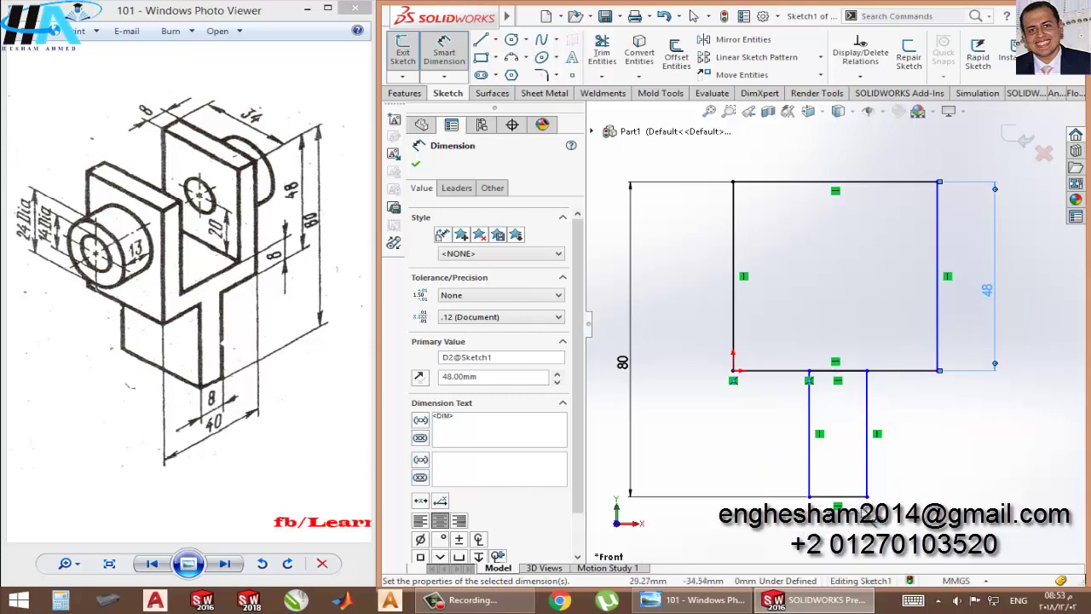
Dimension the stem width 8, block width 40 and stem offset 16 from the left
left_click(845, 496)
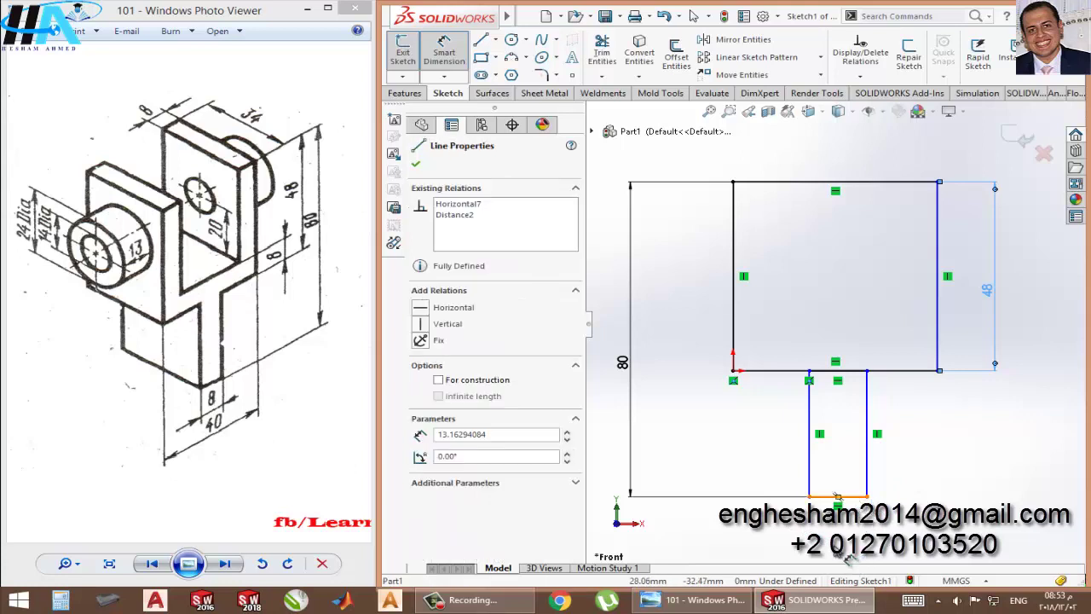
left_click(851, 553)
type("8.00mm")
key("Return")
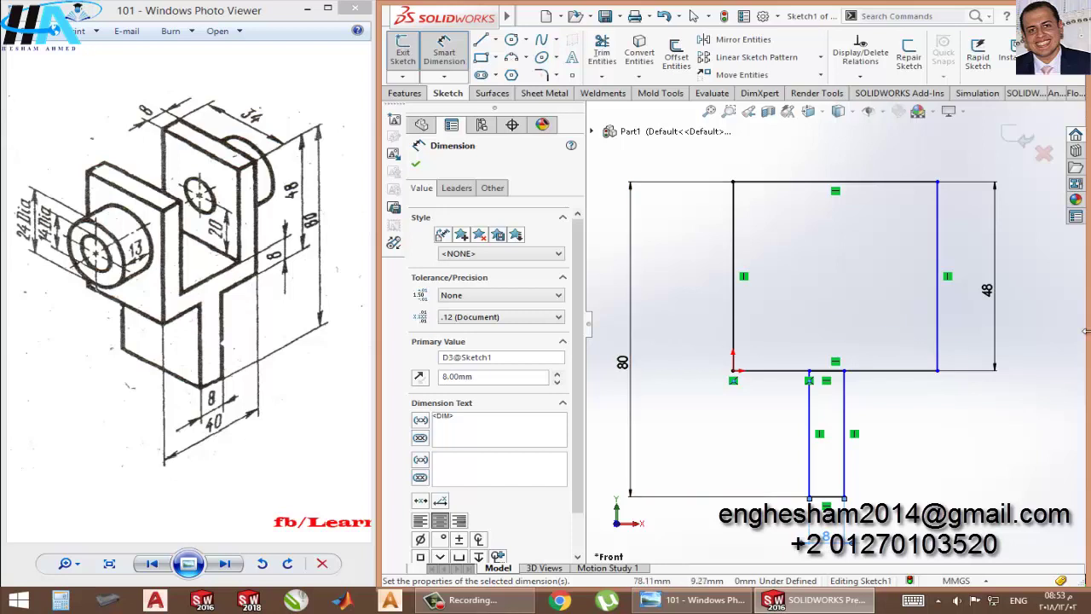
left_click(878, 187)
left_click(857, 156)
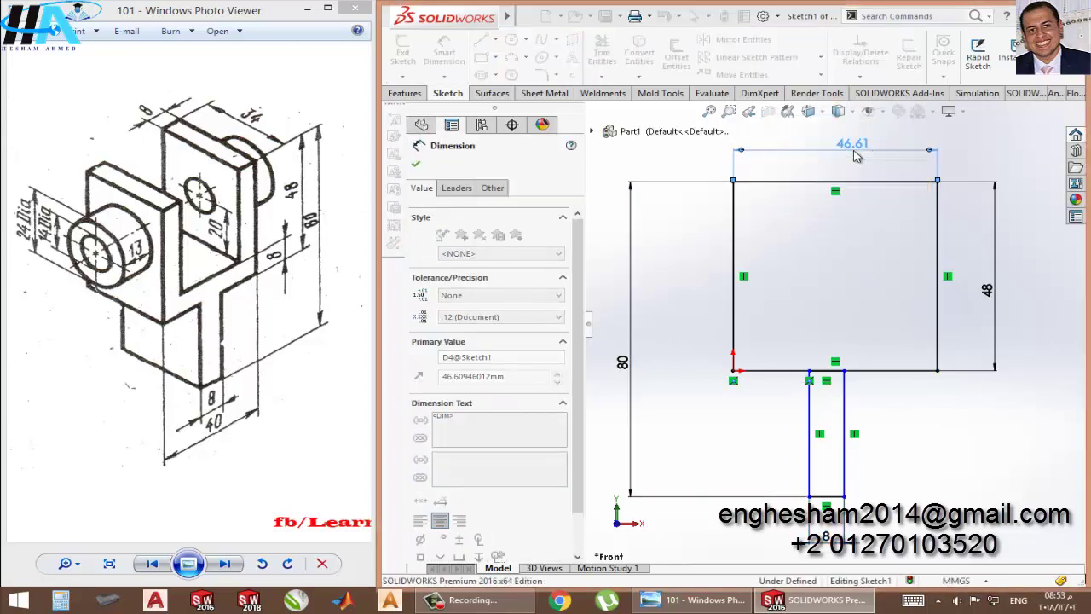
type("40")
key("Return")
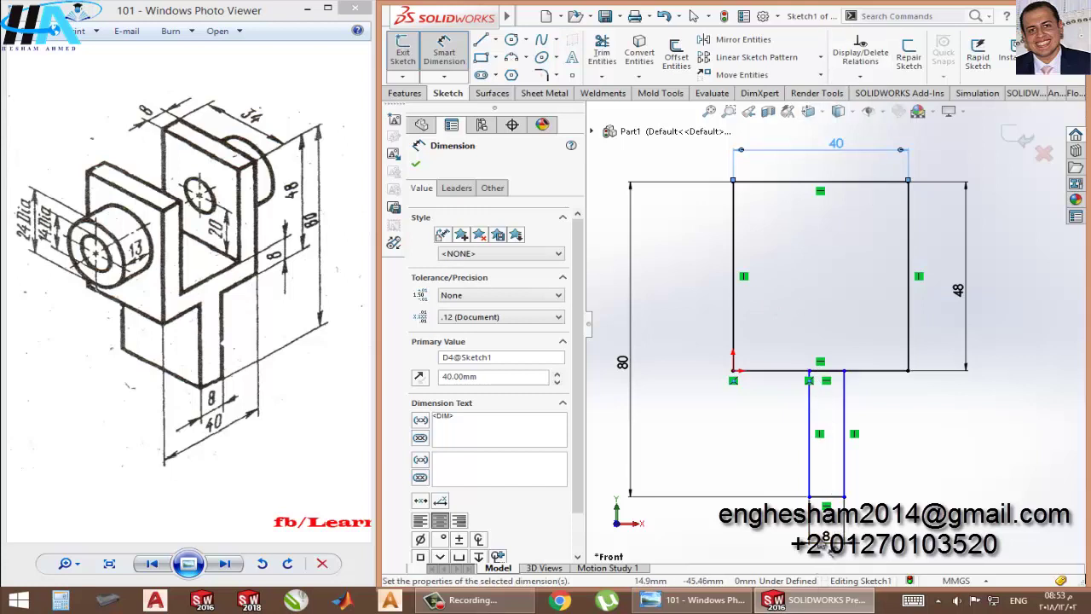
left_click(732, 337)
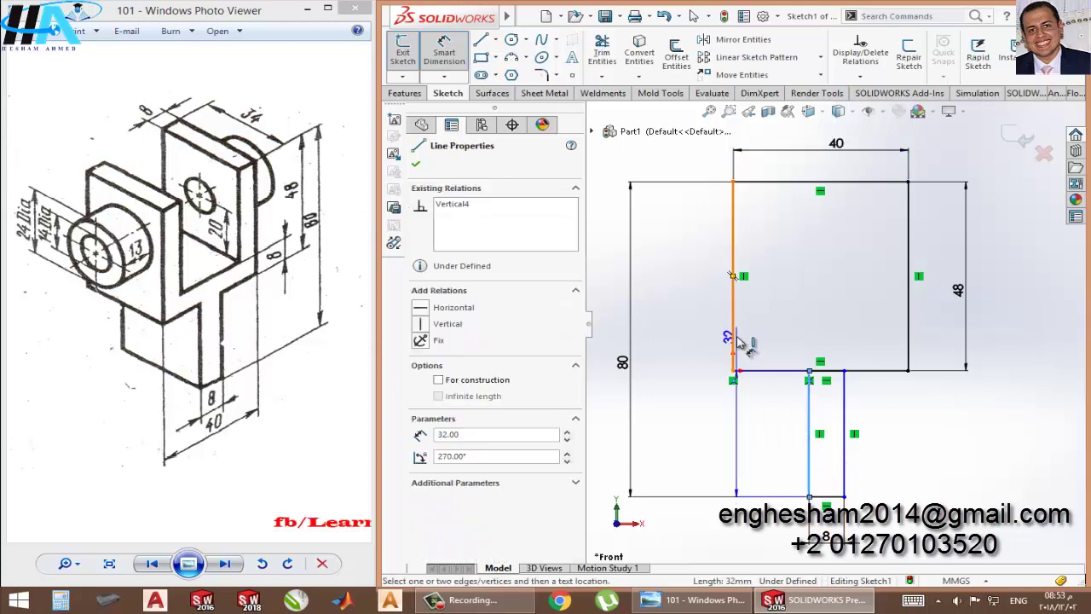
left_click(765, 437)
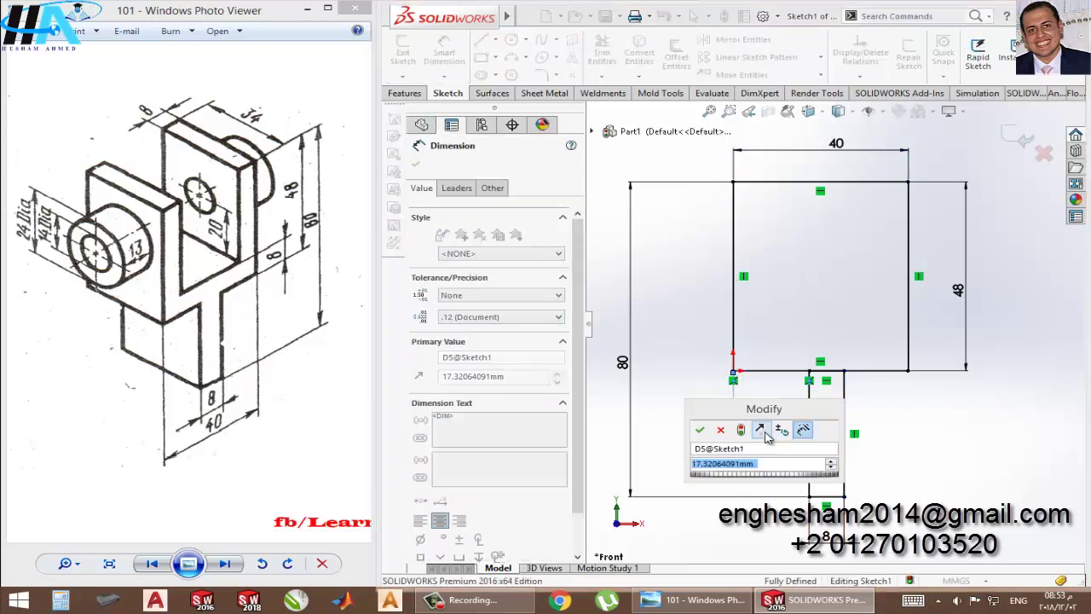
type("16")
key("Return")
key("Escape")
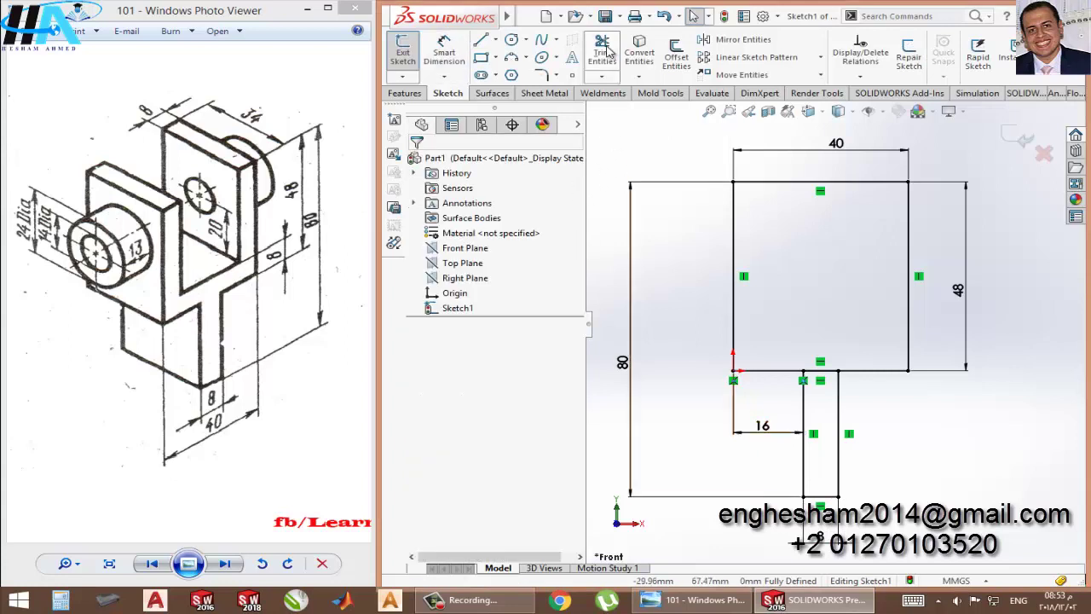
Trim the shared edge so both rectangles form one T-shaped outline
left_click(602, 51)
left_click_drag(817, 356, 813, 415)
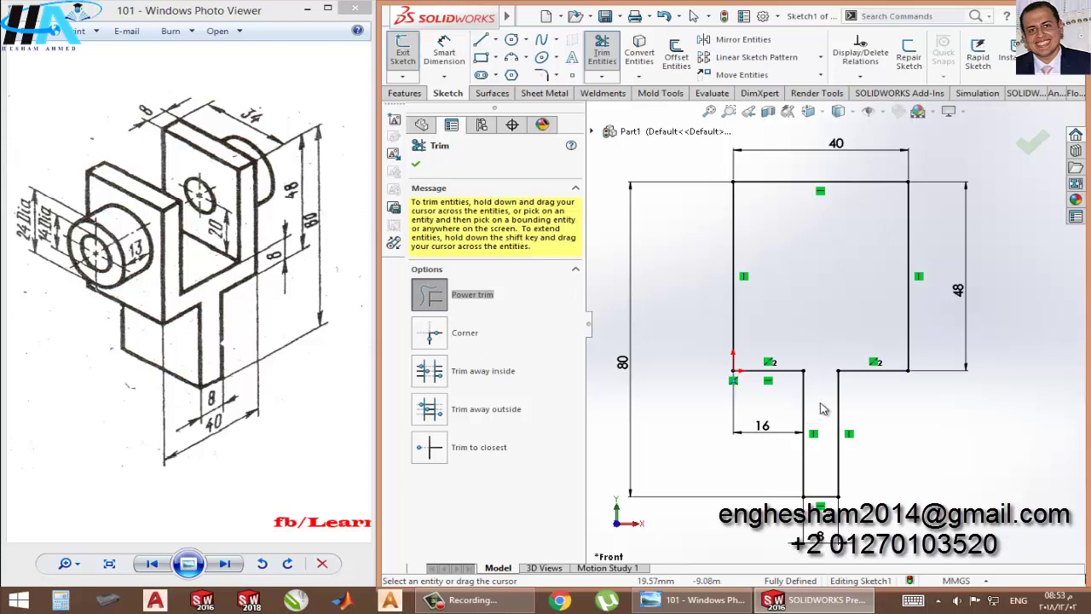
key("Escape")
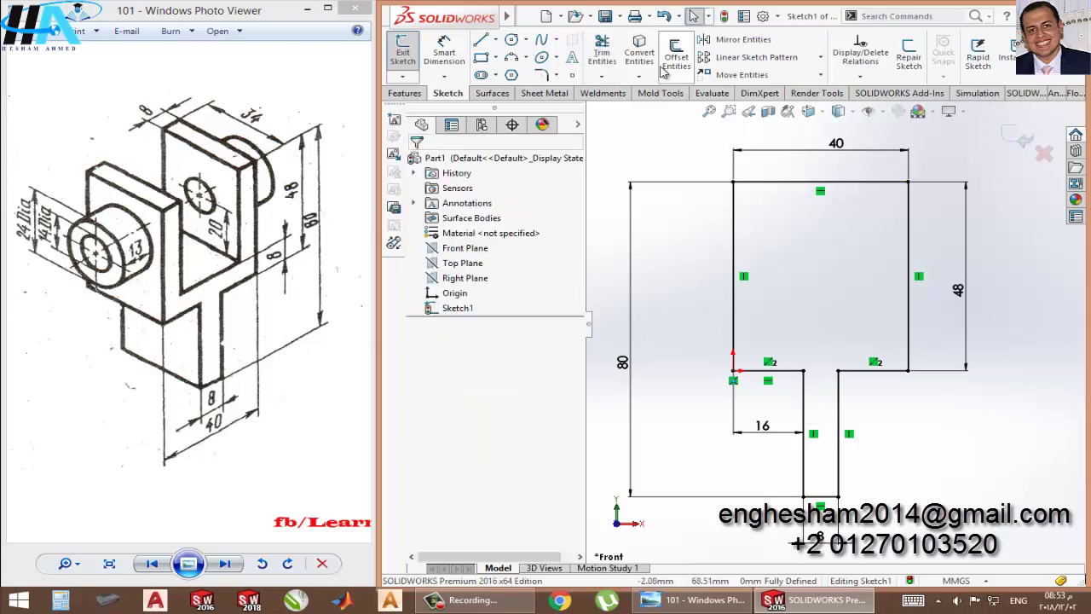
left_click(674, 58)
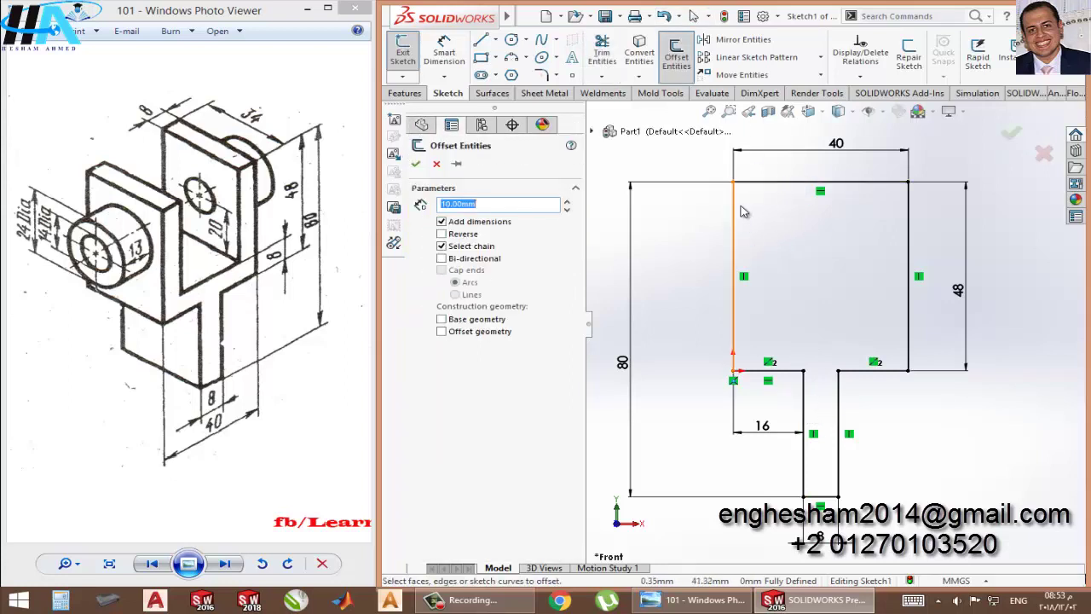
left_click(738, 211)
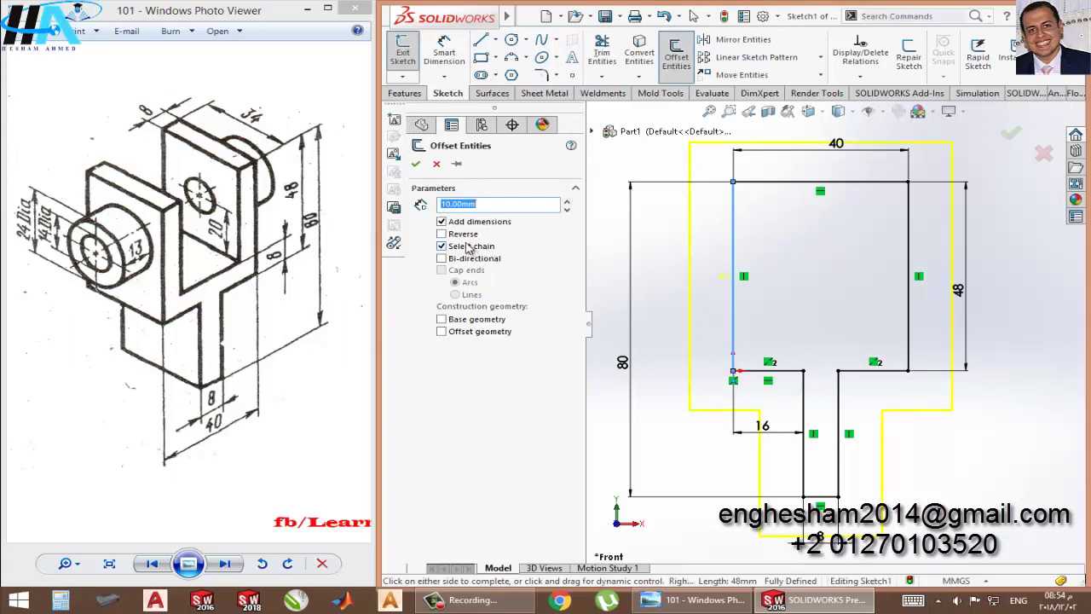
left_click(464, 239)
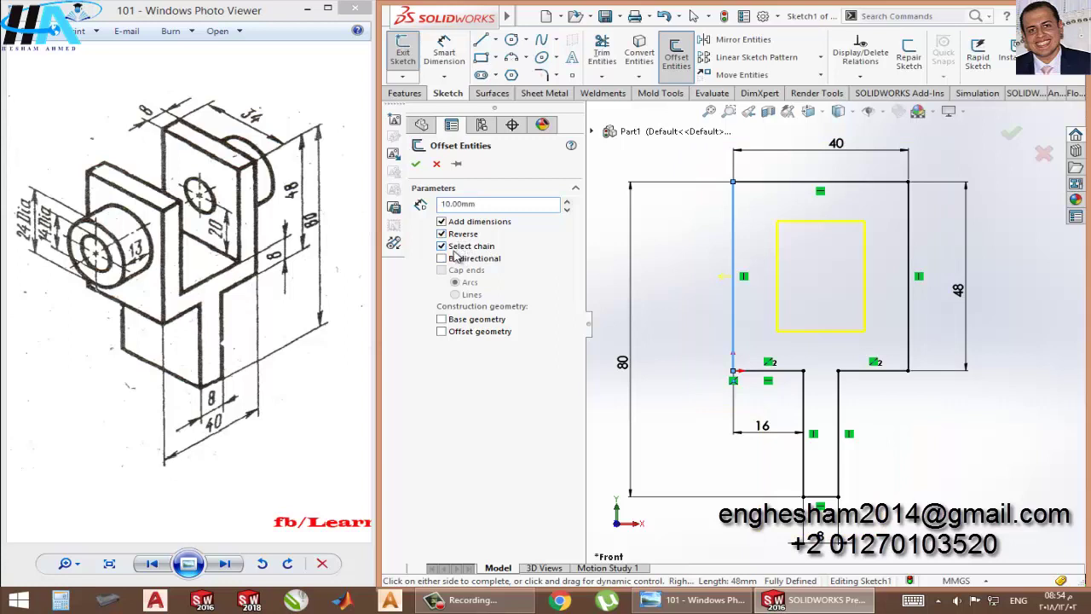
left_click(455, 250)
type("8")
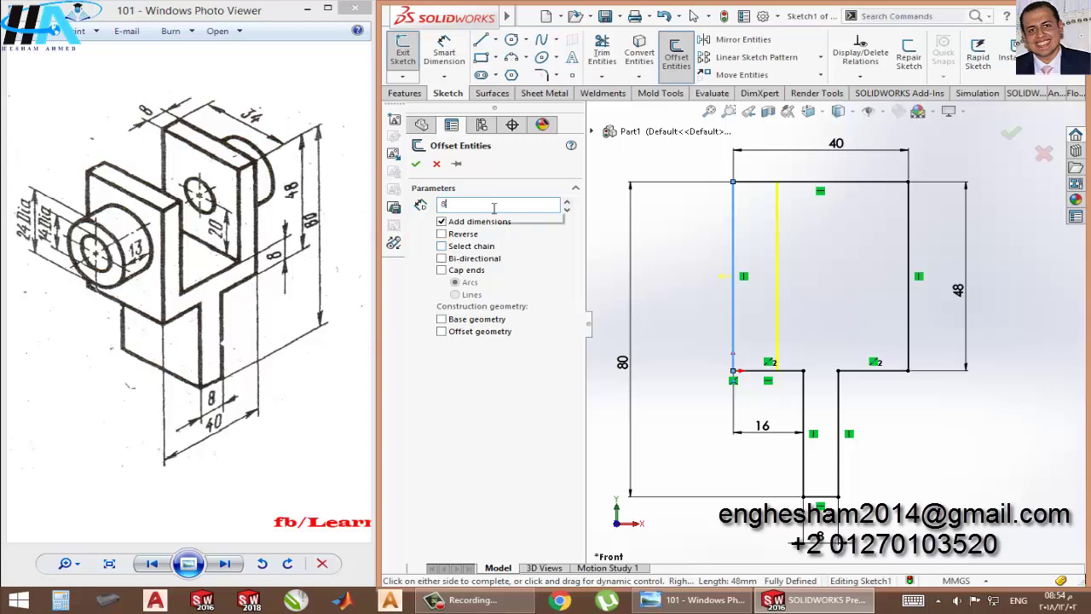
key("Return")
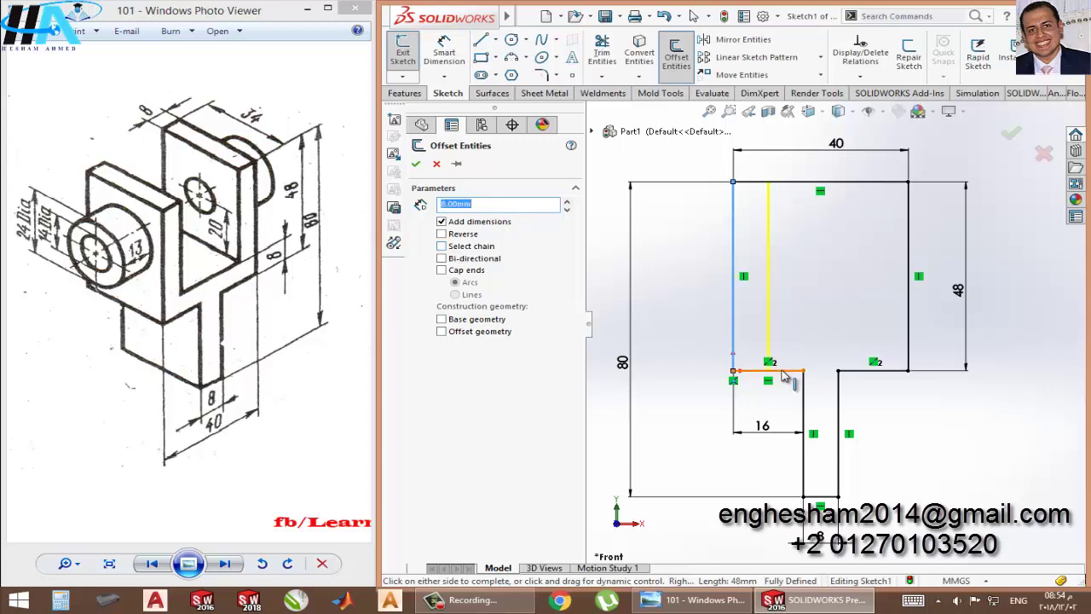
left_click(782, 371)
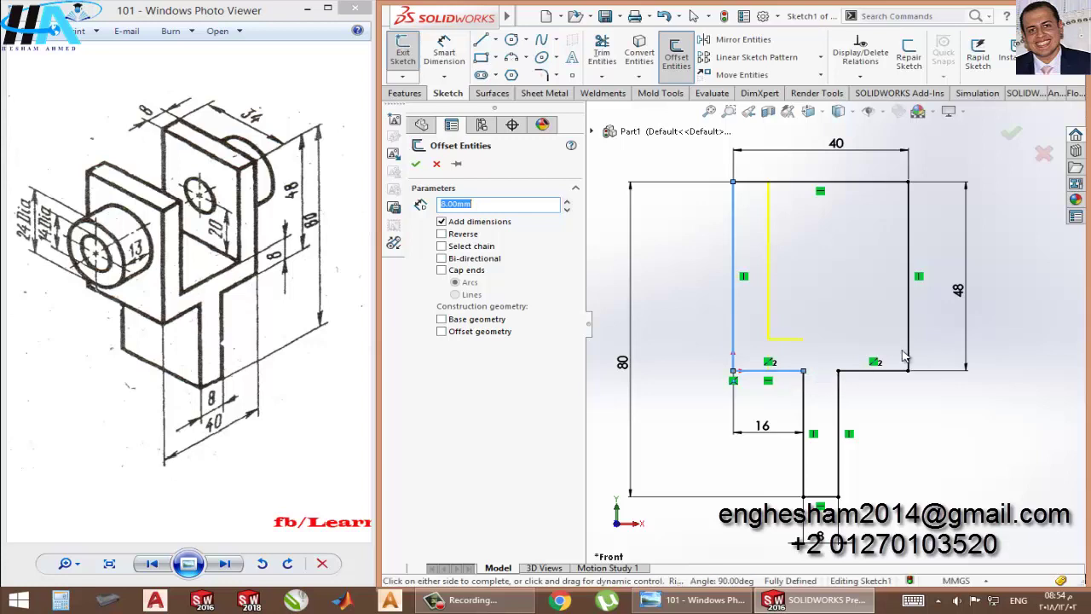
left_click(879, 371)
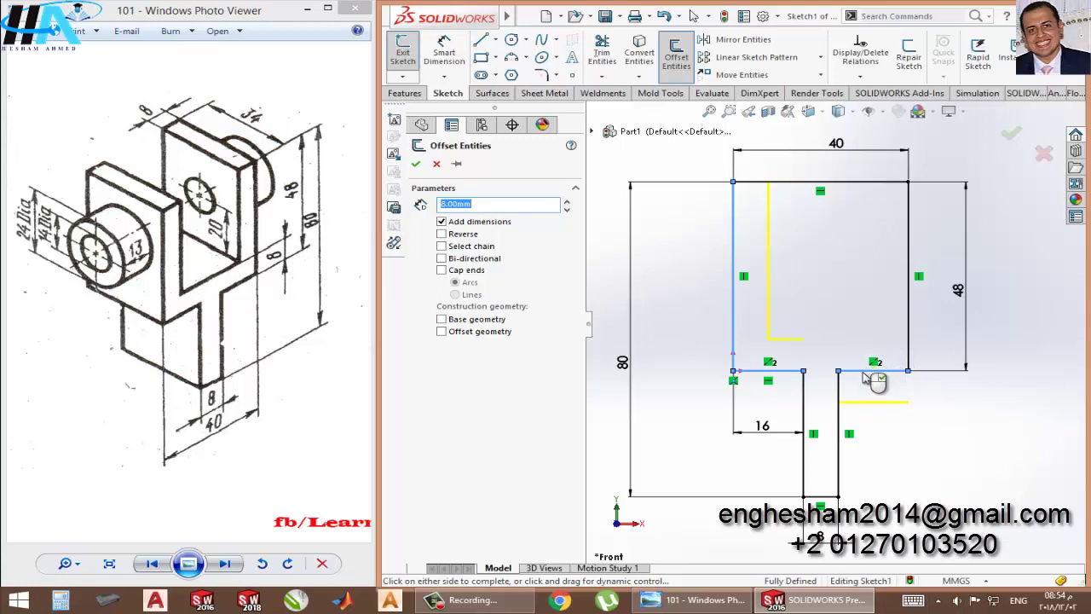
left_click(868, 374)
left_click(913, 335)
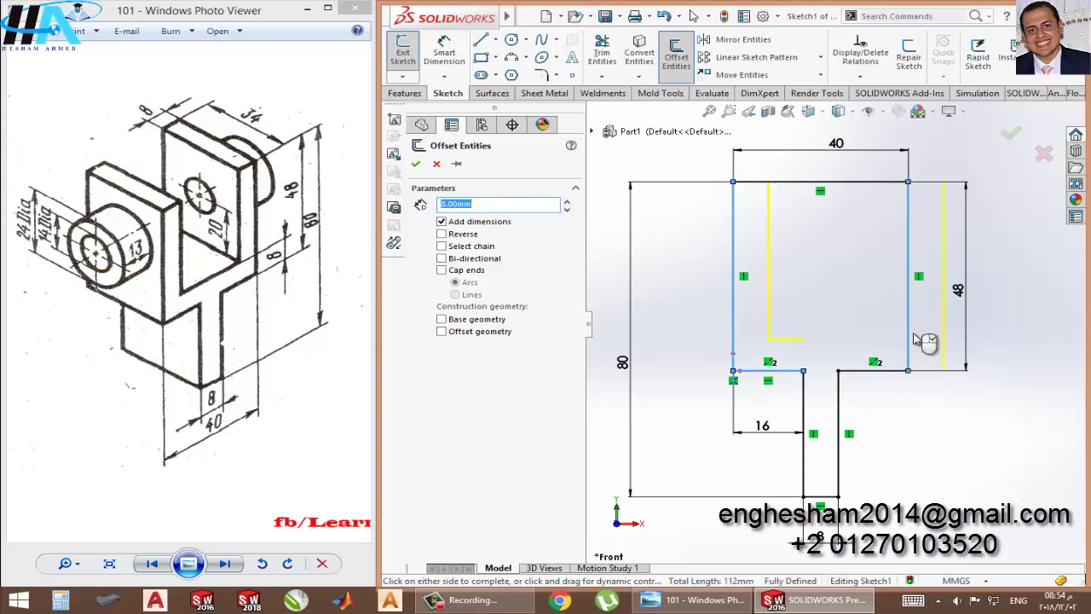
left_click(460, 235)
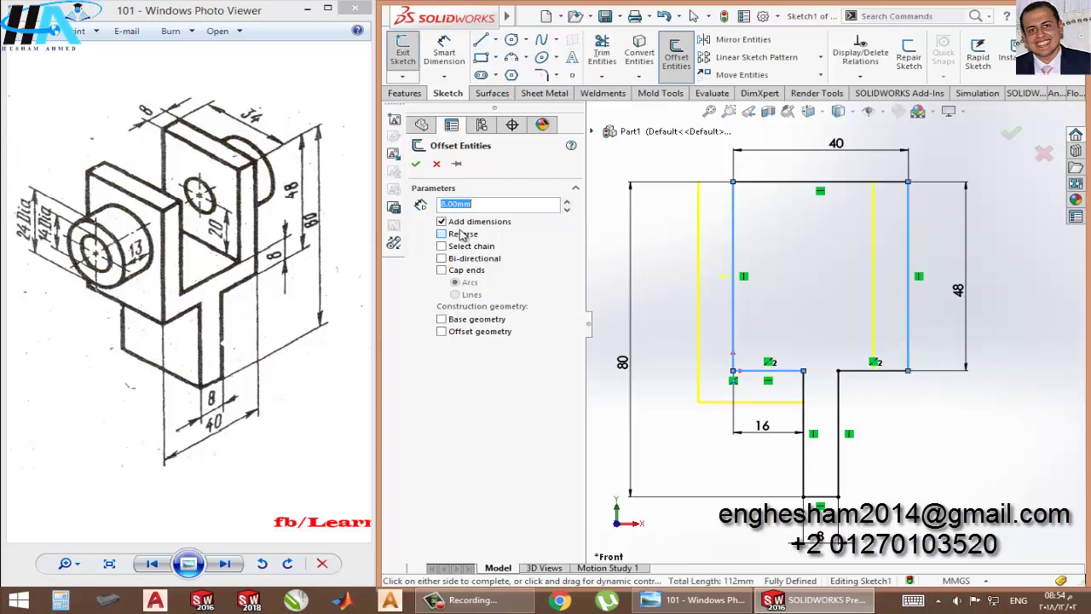
key("Escape")
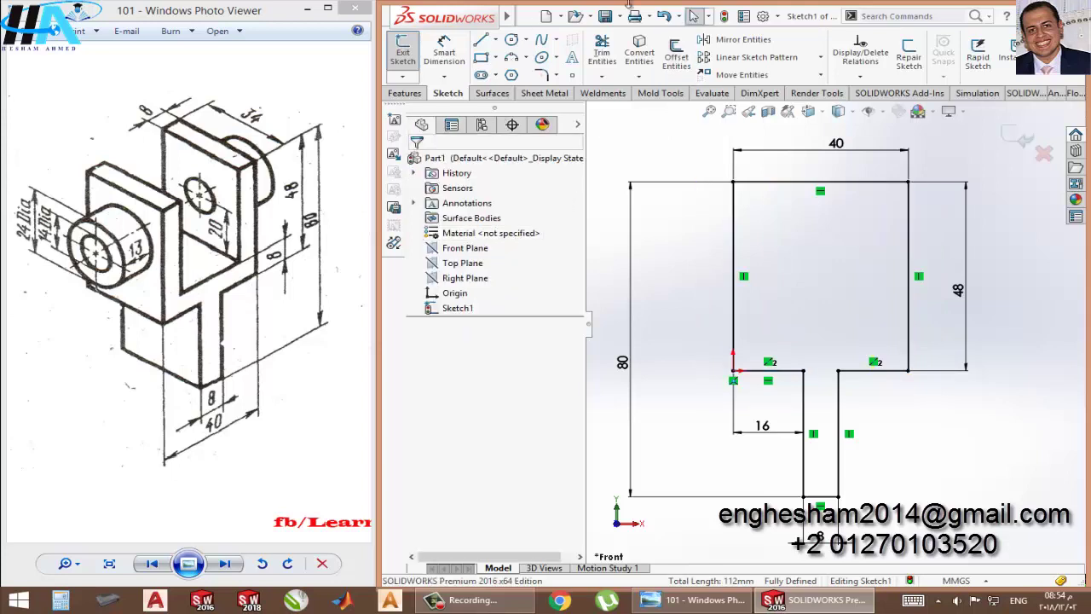
Draw three connected lines inside the upper block forming a U-shaped slot from the top edge
left_click(482, 43)
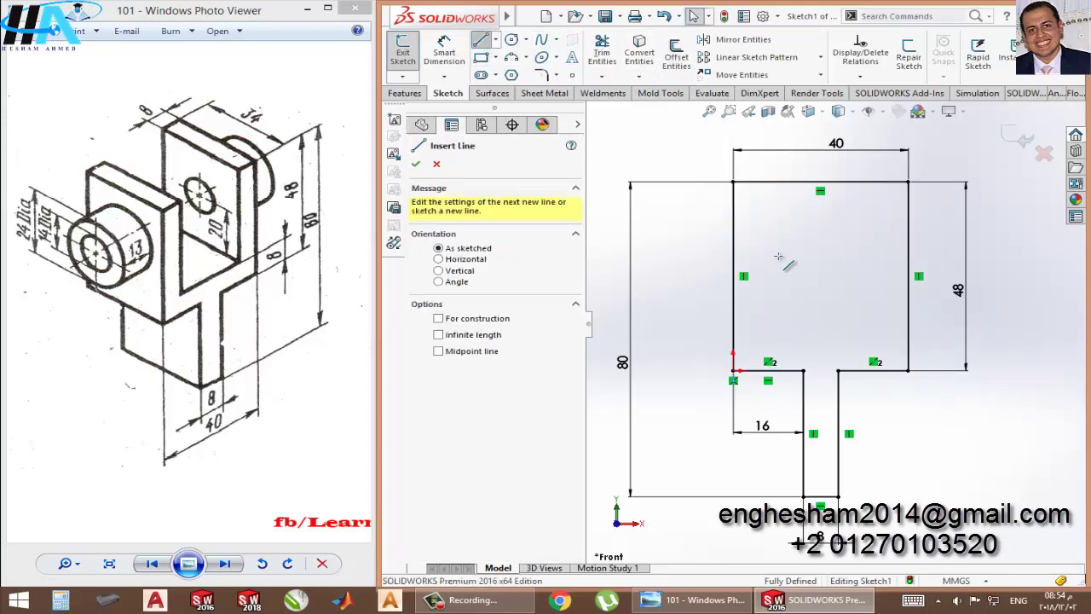
left_click(766, 182)
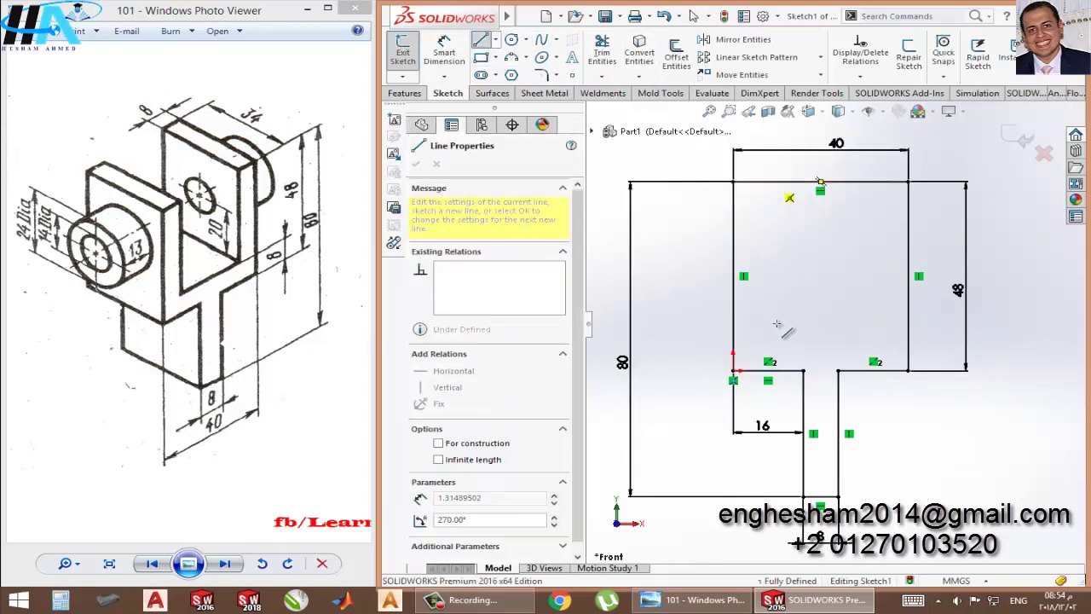
left_click(765, 330)
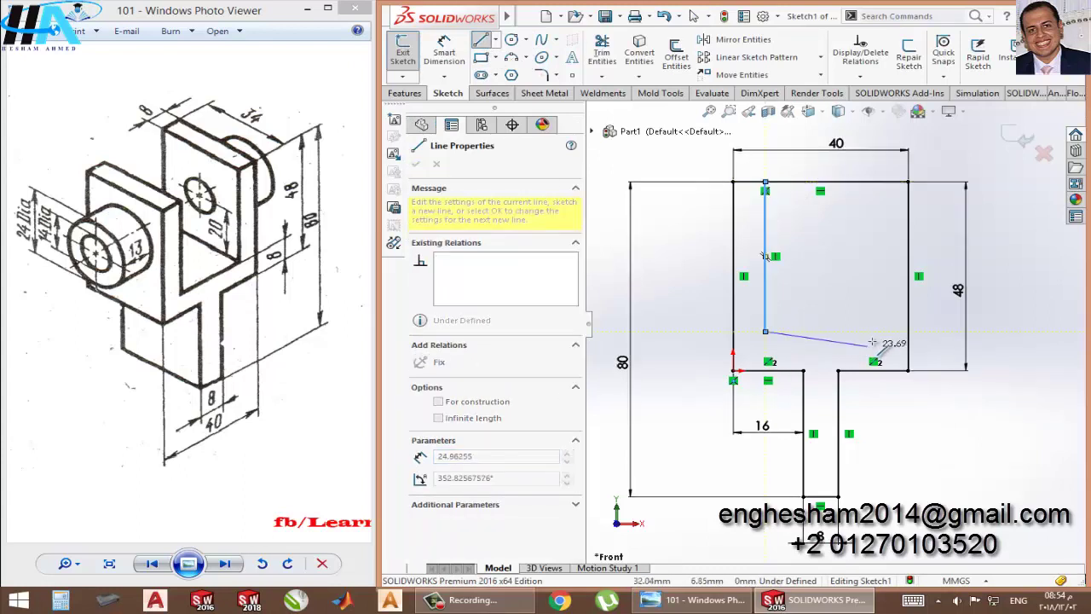
left_click(882, 331)
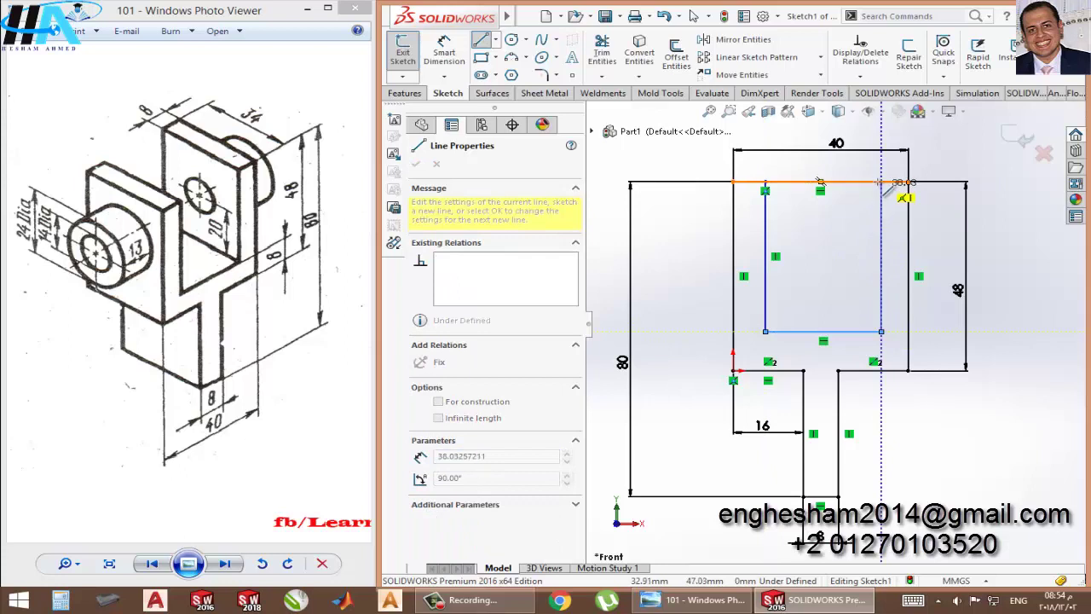
left_click(882, 181)
key("Escape")
Dimension the left prong wall and the slot base to 8 mm each
left_click(443, 51)
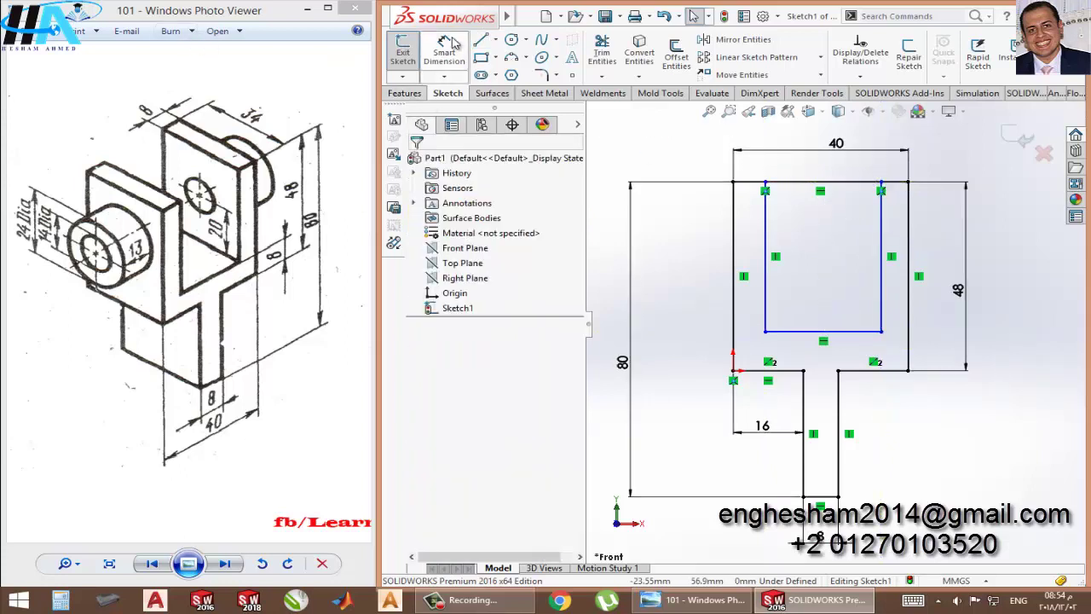
left_click(767, 236)
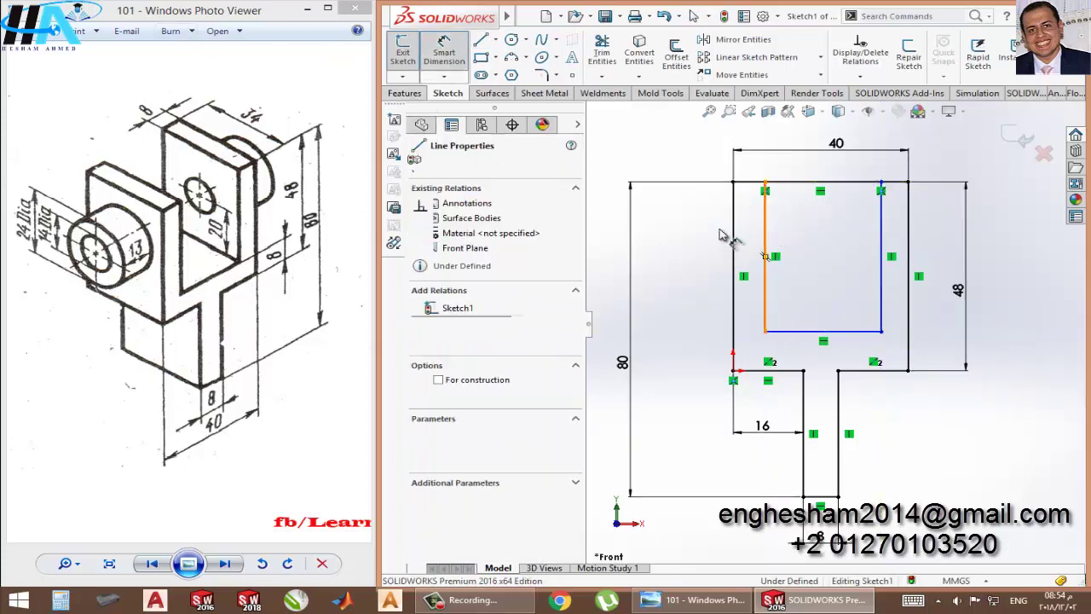
left_click(733, 187)
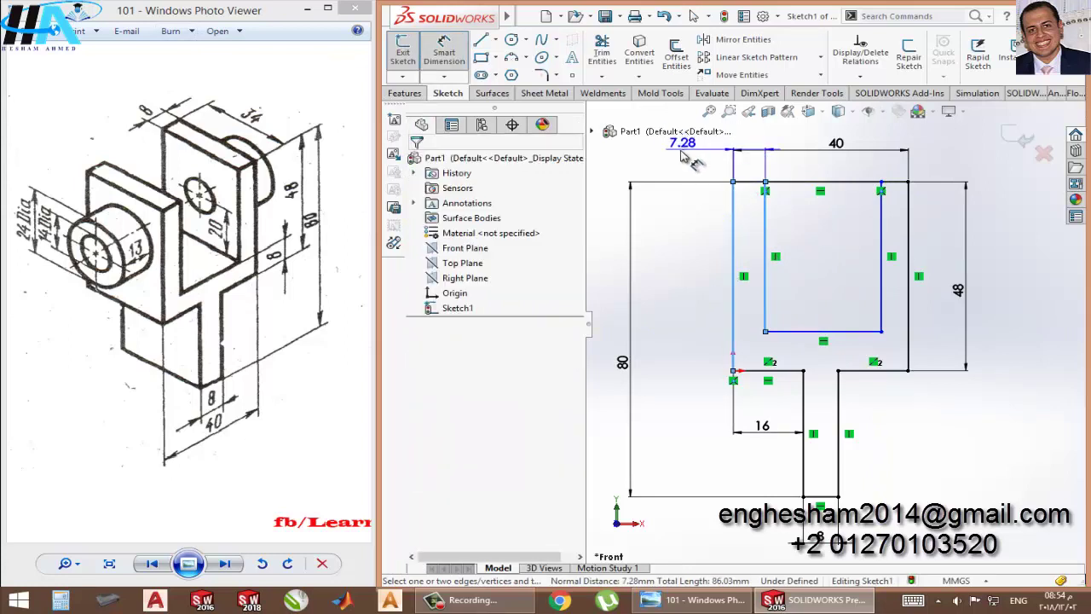
left_click(682, 156)
type("8")
key("Return")
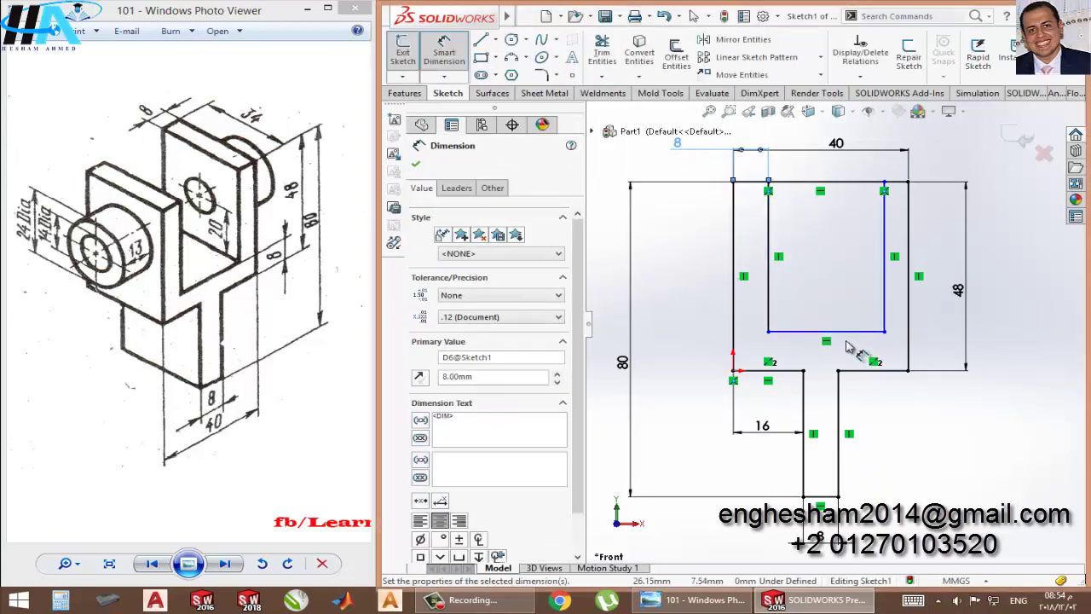
left_click(848, 334)
left_click(852, 370)
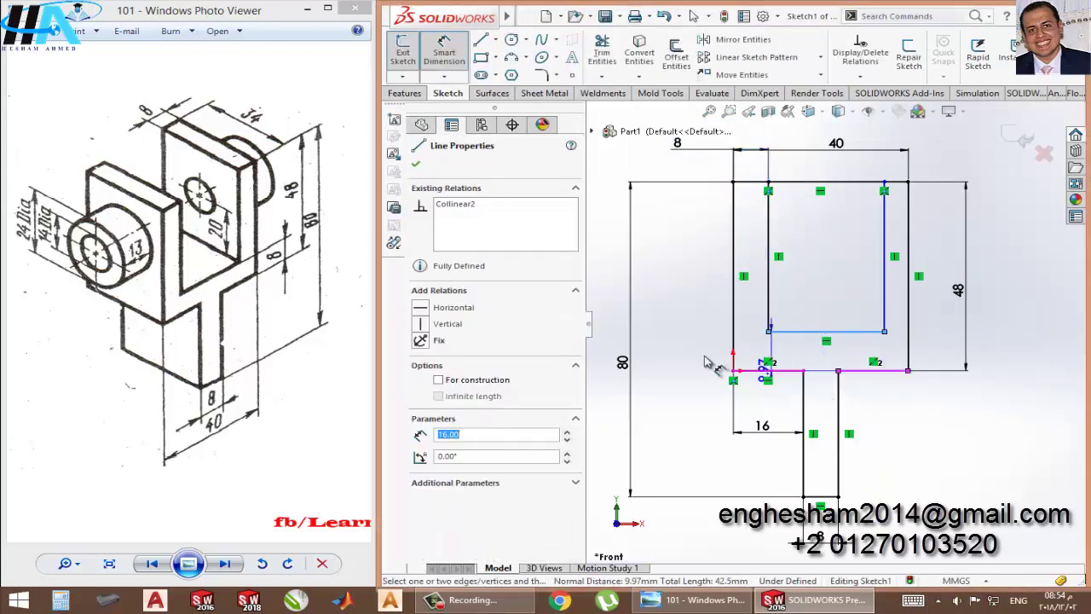
left_click(699, 349)
type("8")
key("Return")
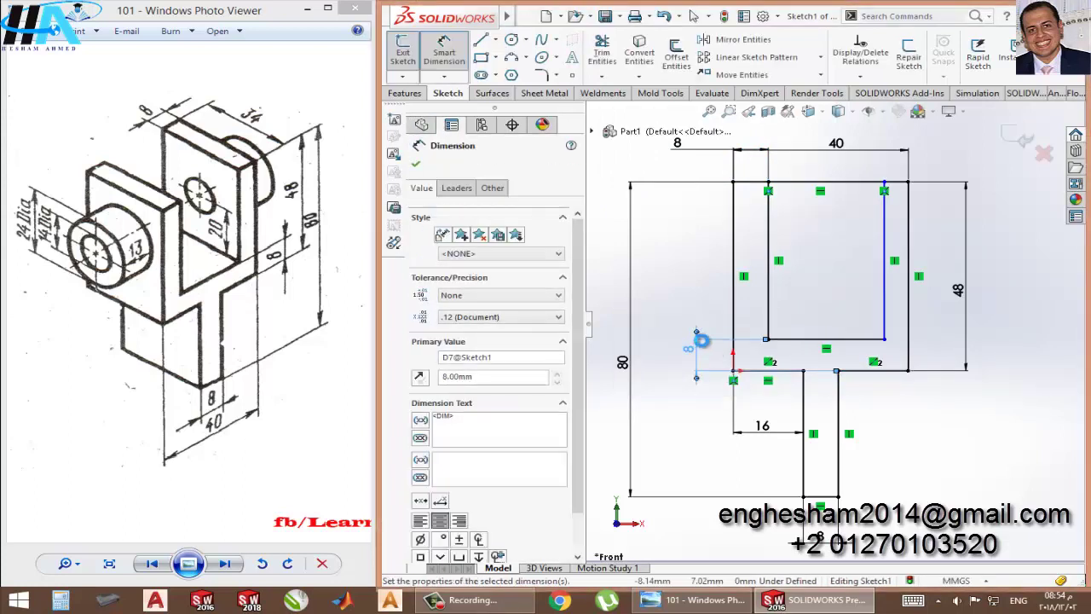
Dimension the right prong wall to 8 mm
left_click(885, 294)
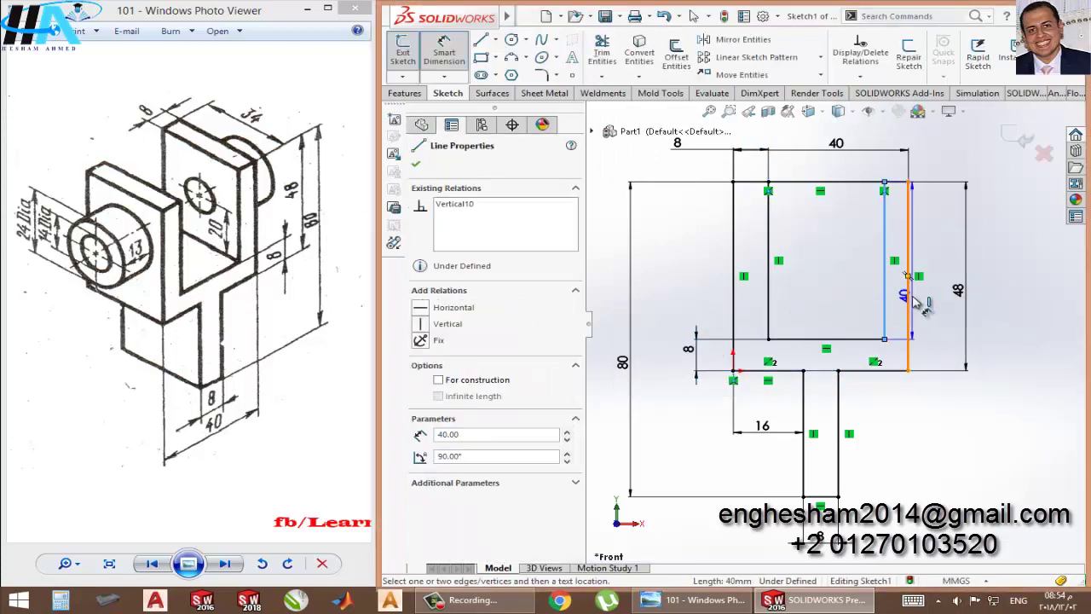
left_click(908, 307)
left_click(927, 317)
type("8")
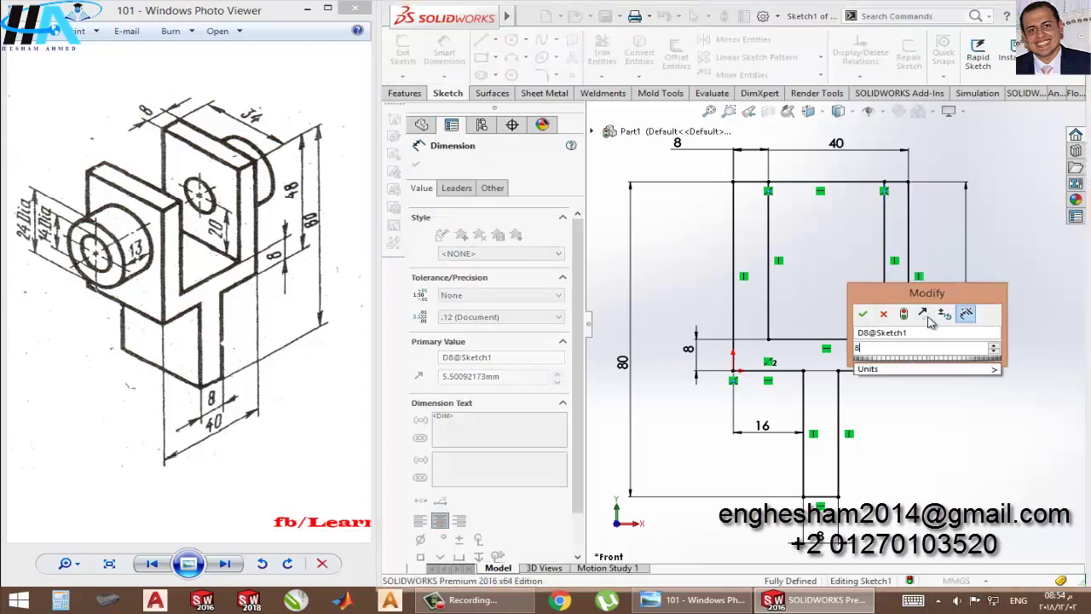
key("Return")
key("Escape")
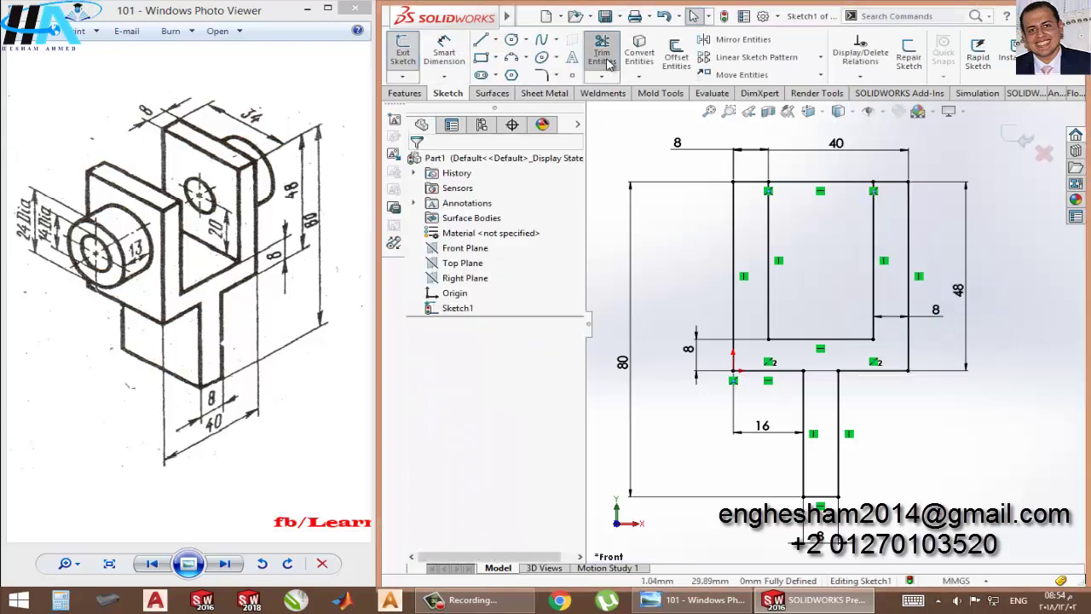
Trim away the top line between the prongs to open the slot
left_click(602, 51)
left_click_drag(796, 217, 797, 153)
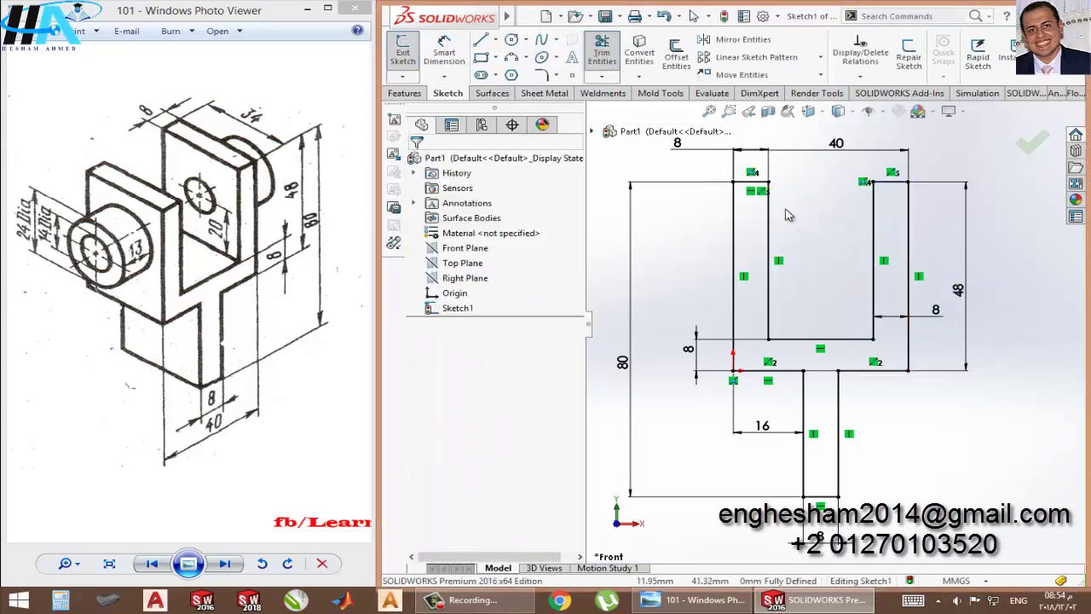
key("Escape")
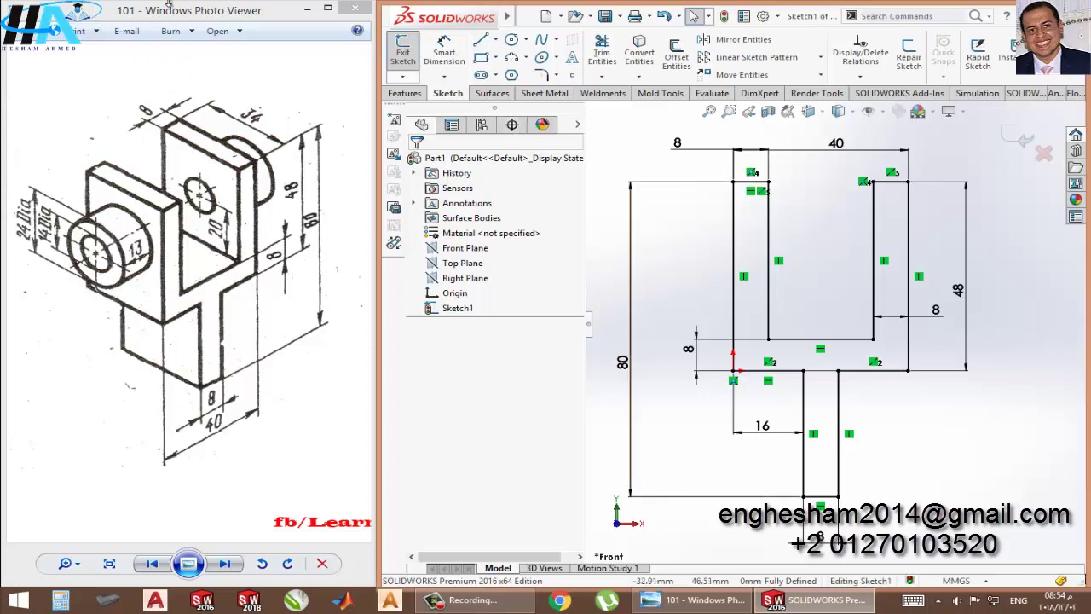
Extrude the fork outline 34 mm deep into a solid and orbit to inspect the prongs
left_click(403, 51)
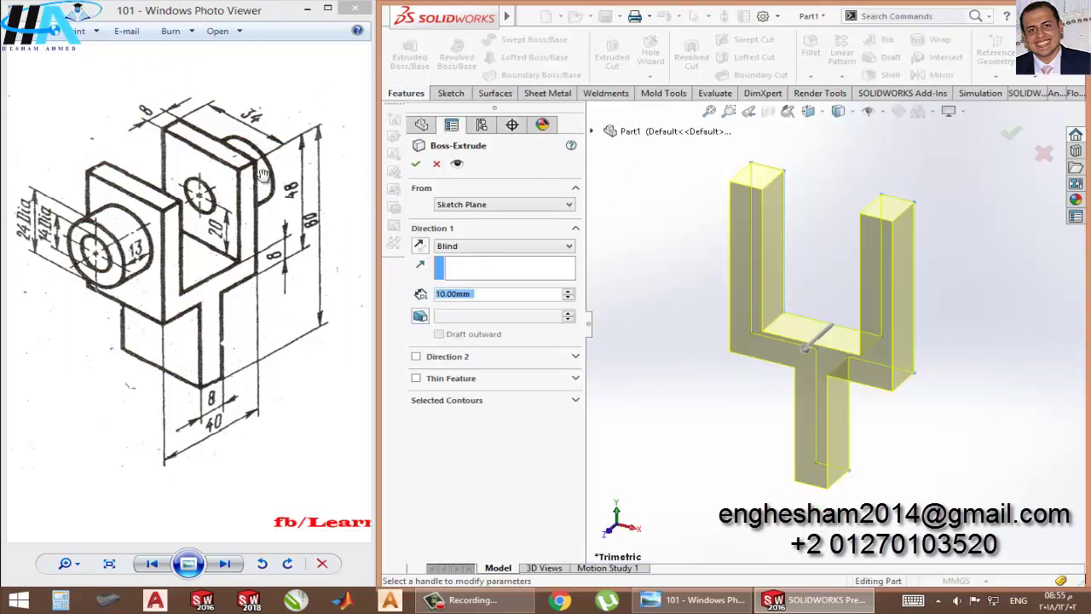
type("34")
key("Return")
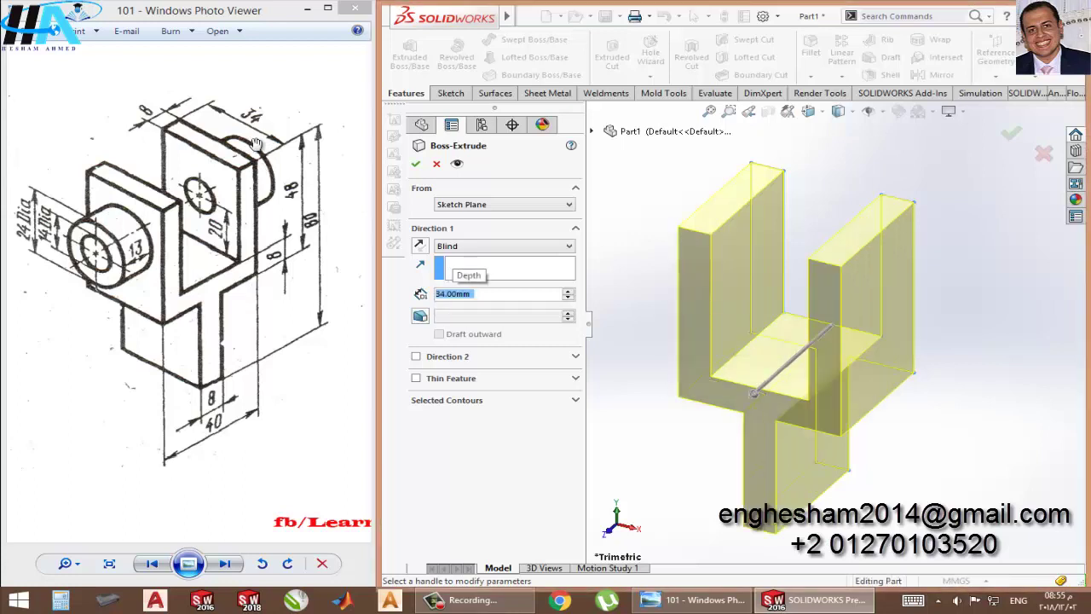
left_click(416, 166)
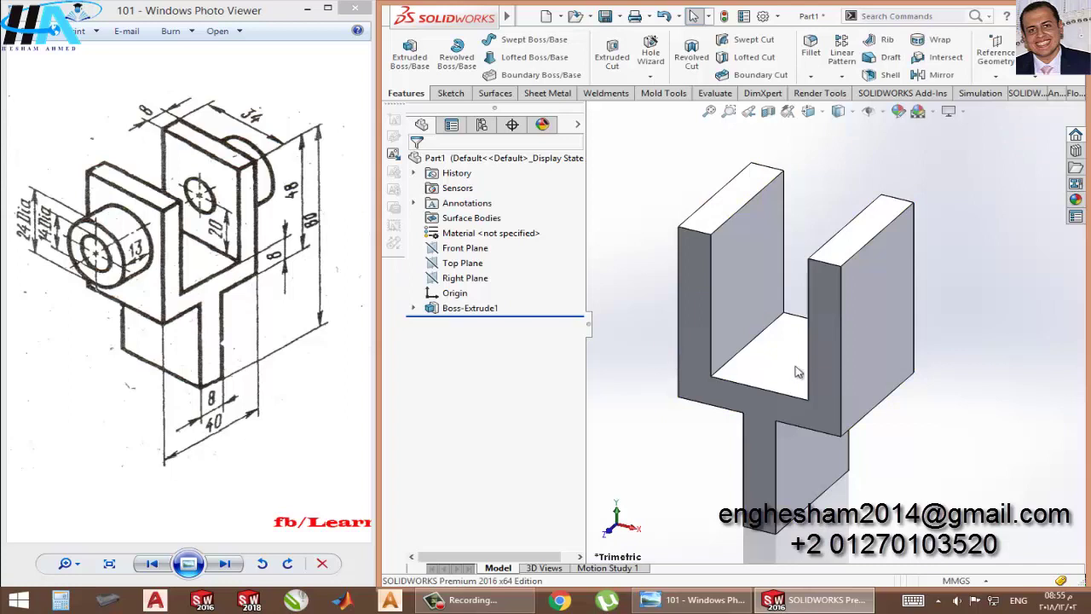
mouse_move(826, 365)
middle_mouse_down()
mouse_move(921, 372)
mouse_move(924, 383)
middle_mouse_up()
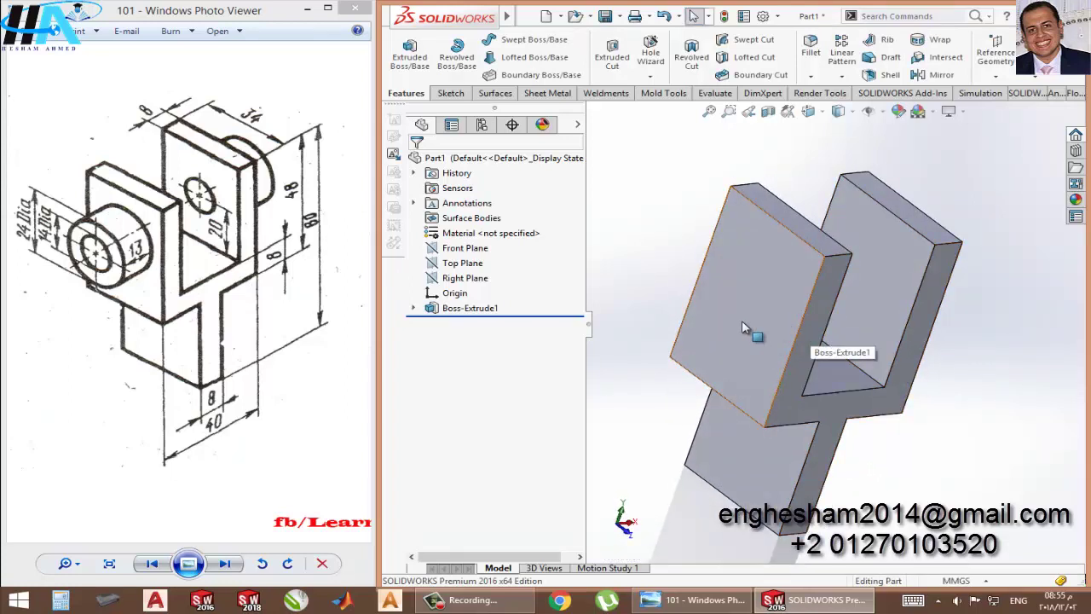
Start a sketch on the prong face and draw a circle on its upper part
left_click(762, 300)
left_click(801, 285)
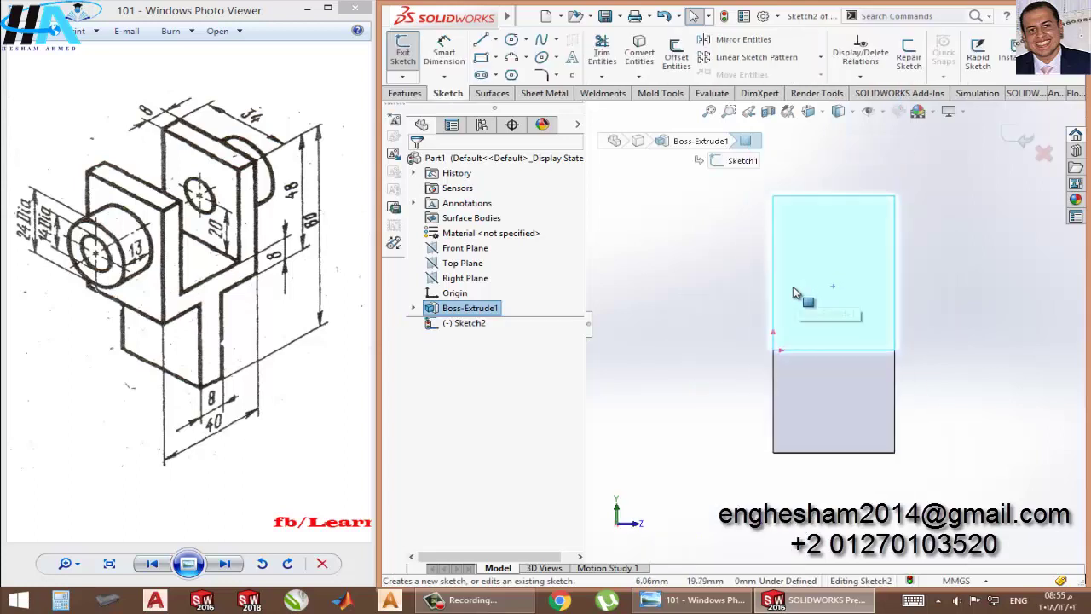
scroll(793, 293, "down", 1)
left_click(628, 244)
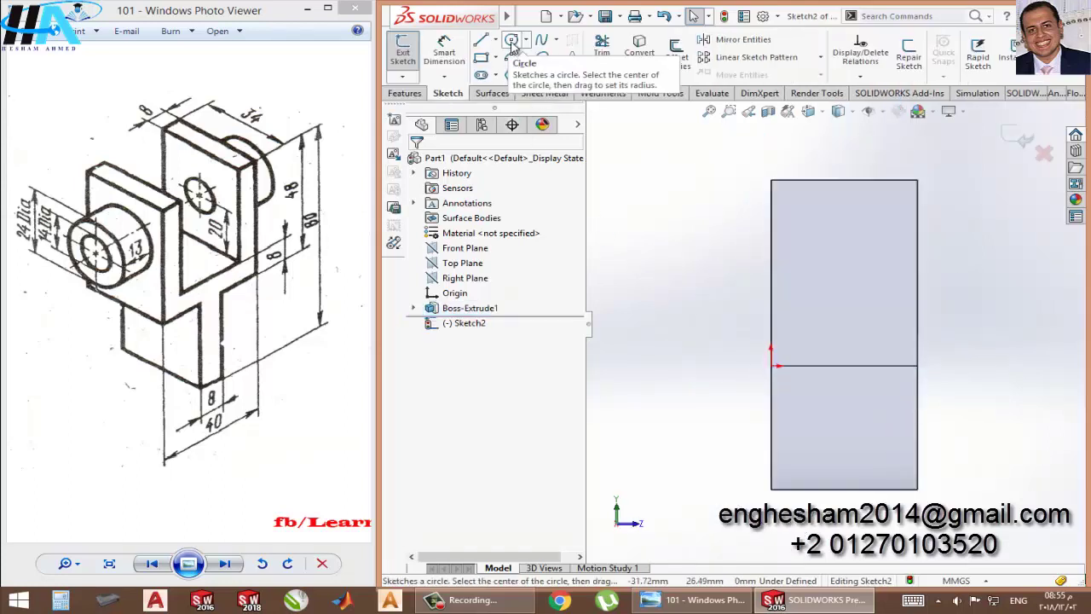
left_click(511, 41)
left_click(844, 256)
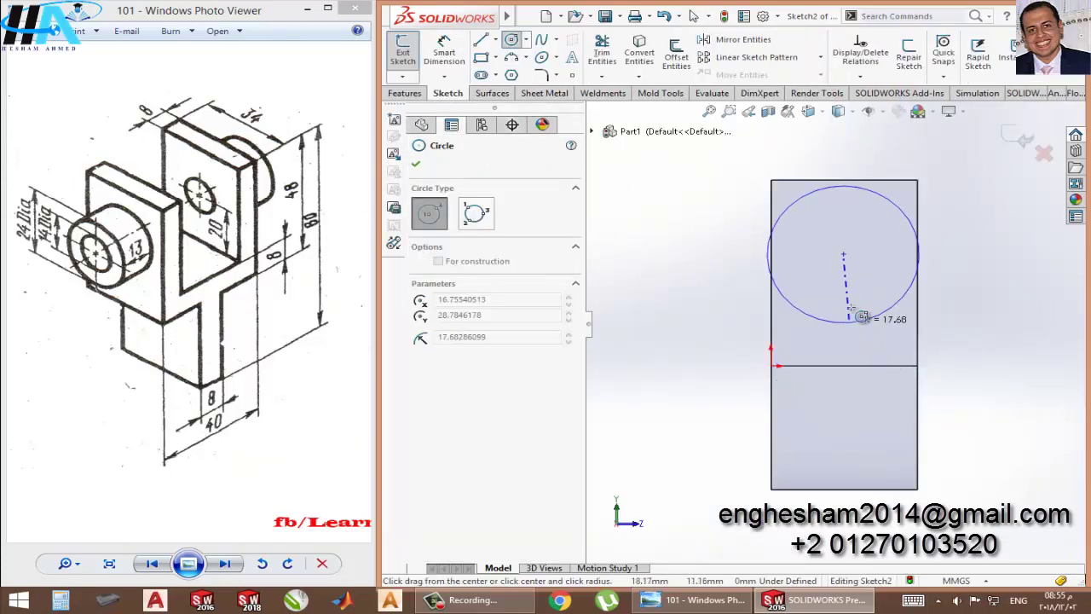
left_click(853, 296)
key("Escape")
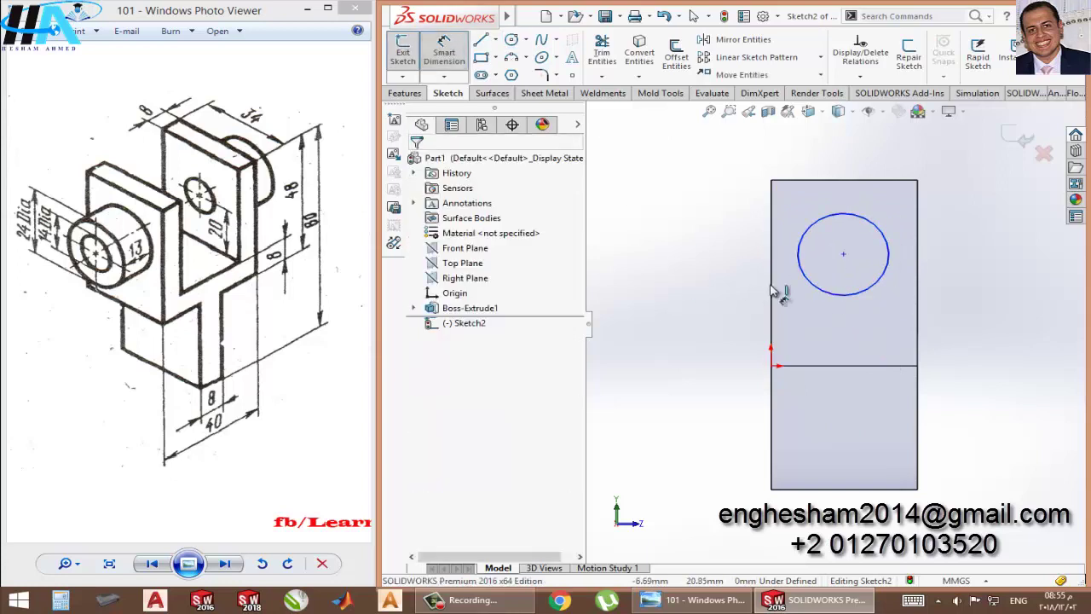
Dimension the circle's diameter to 24 mm
left_click(824, 291)
left_click(682, 267)
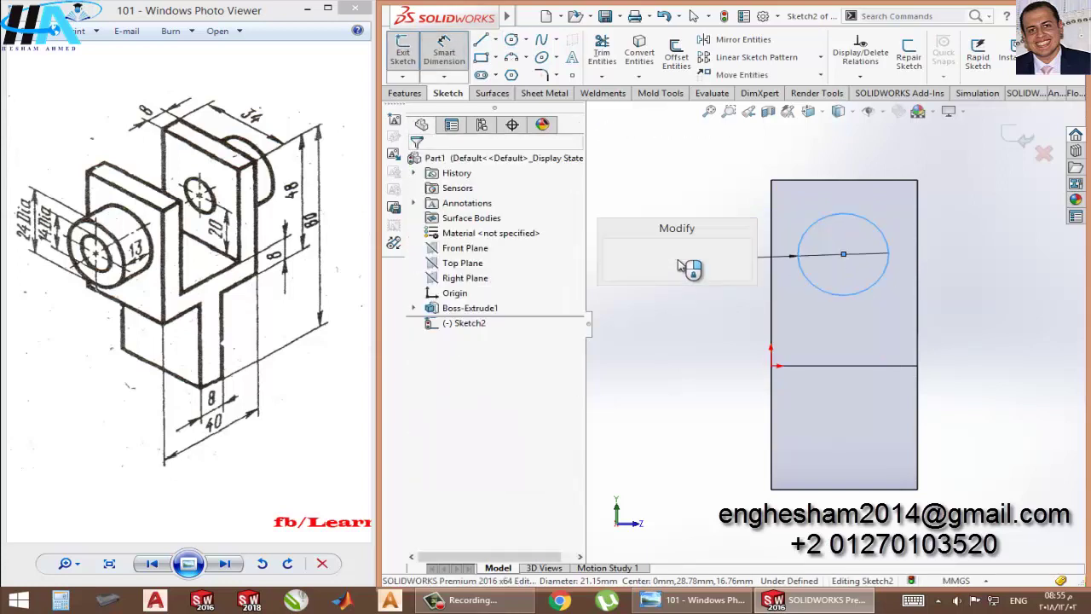
type("24")
key("Return")
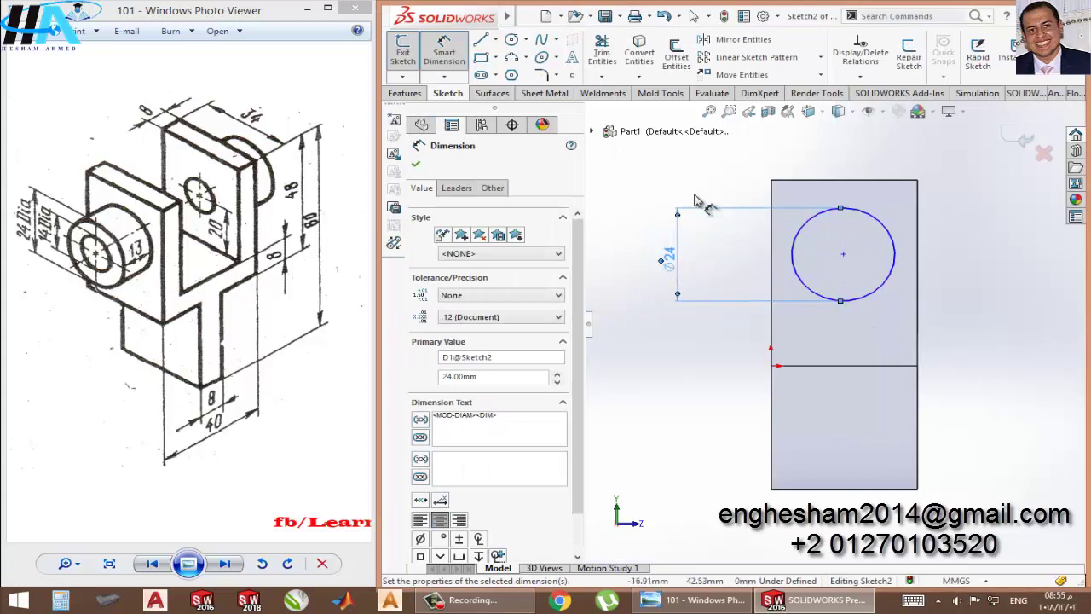
left_click(697, 200)
Draw a diagonal centerline from the face's top-left corner to its right edge
left_click(495, 40)
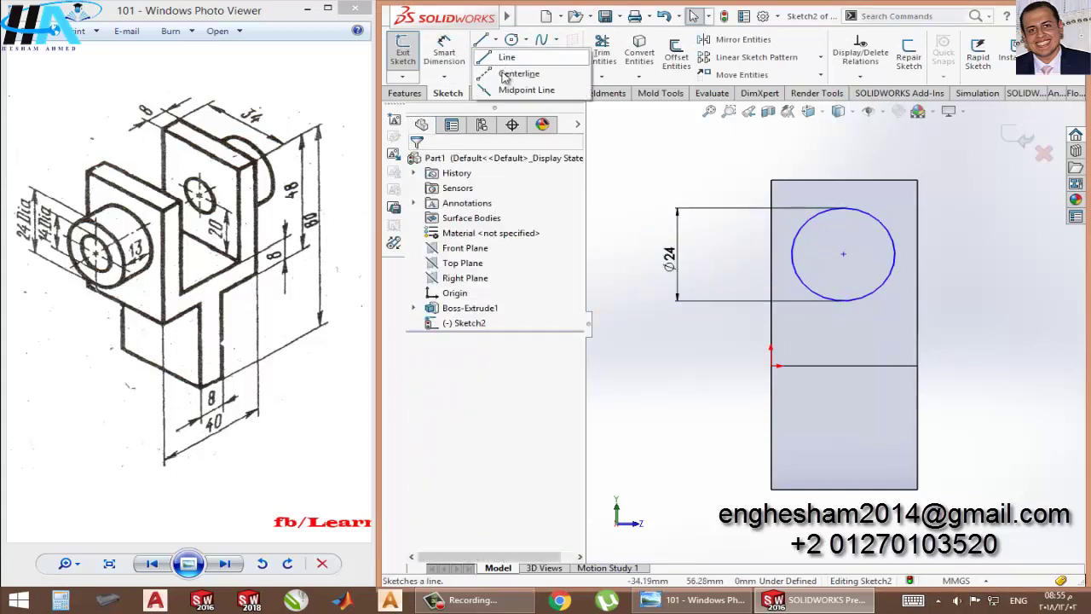
left_click(520, 76)
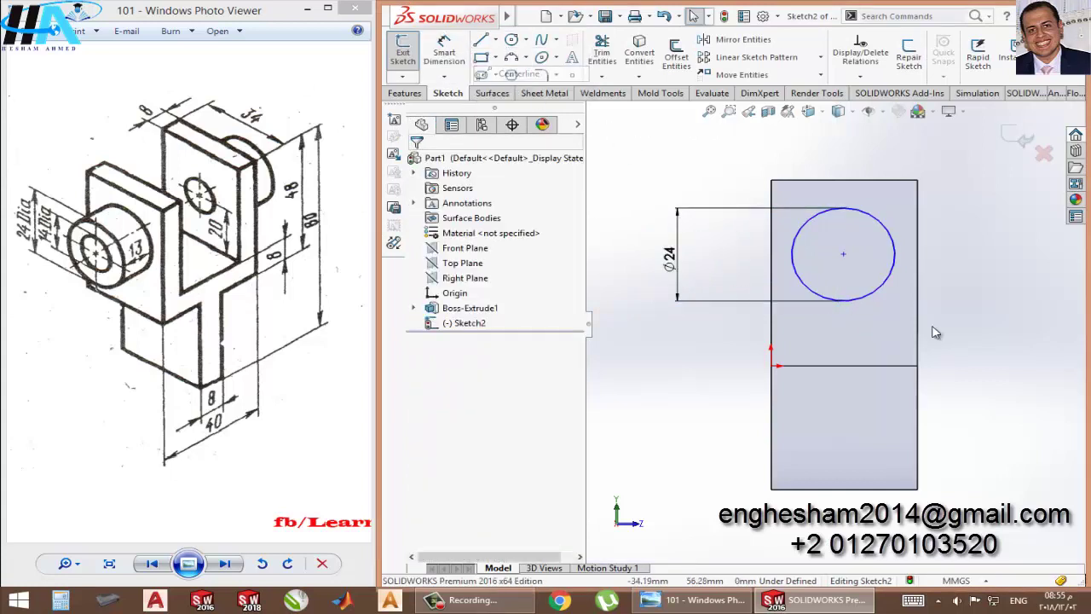
left_click(772, 180)
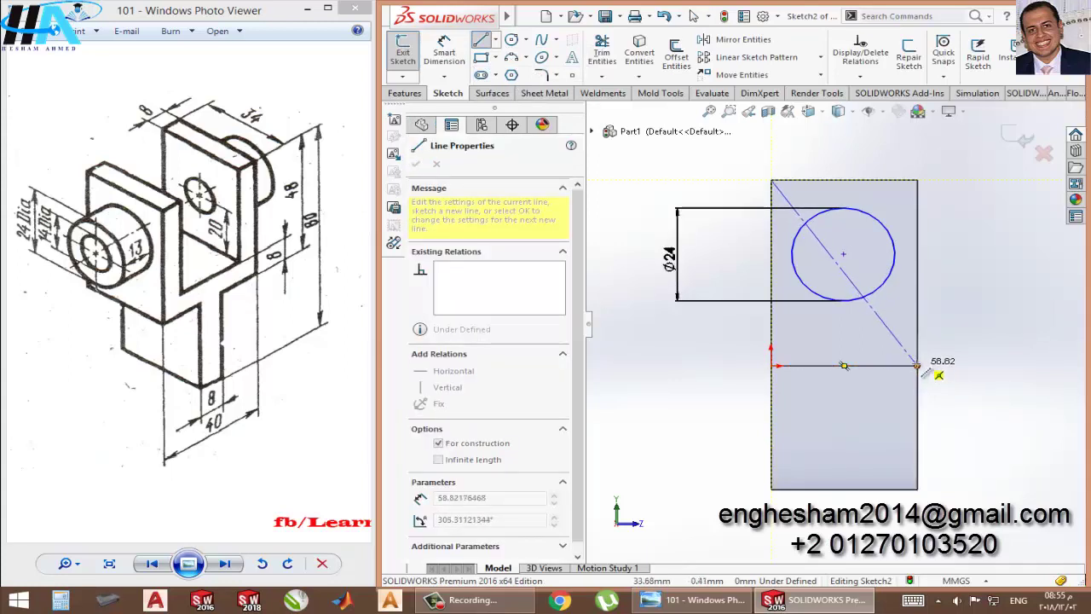
left_click(917, 367)
key("Escape")
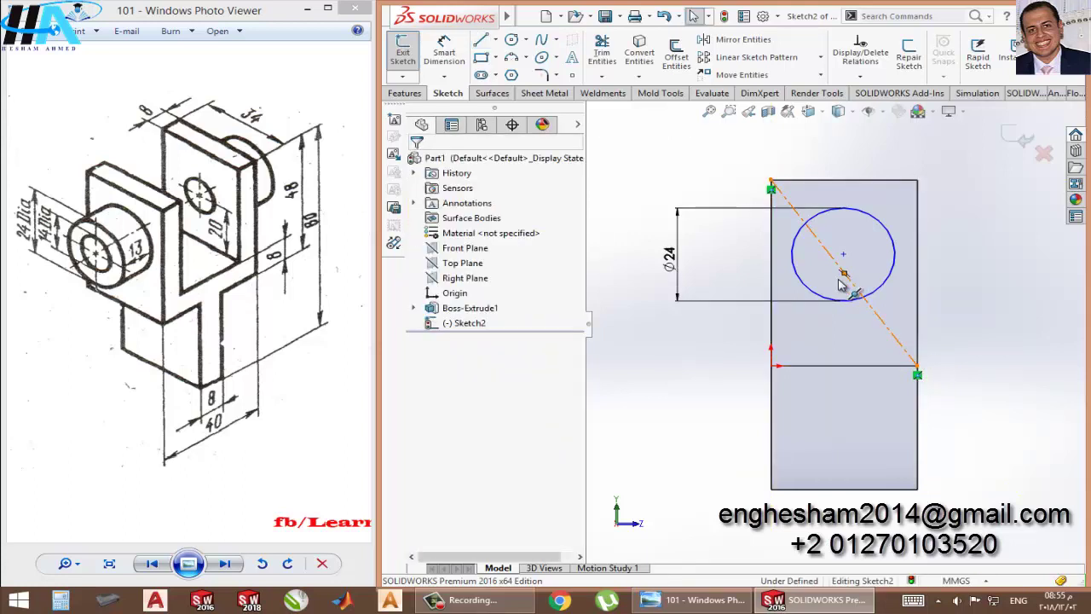
Make the circle centre coincident with the centerline's midpoint
left_click(844, 273)
left_click(843, 255)
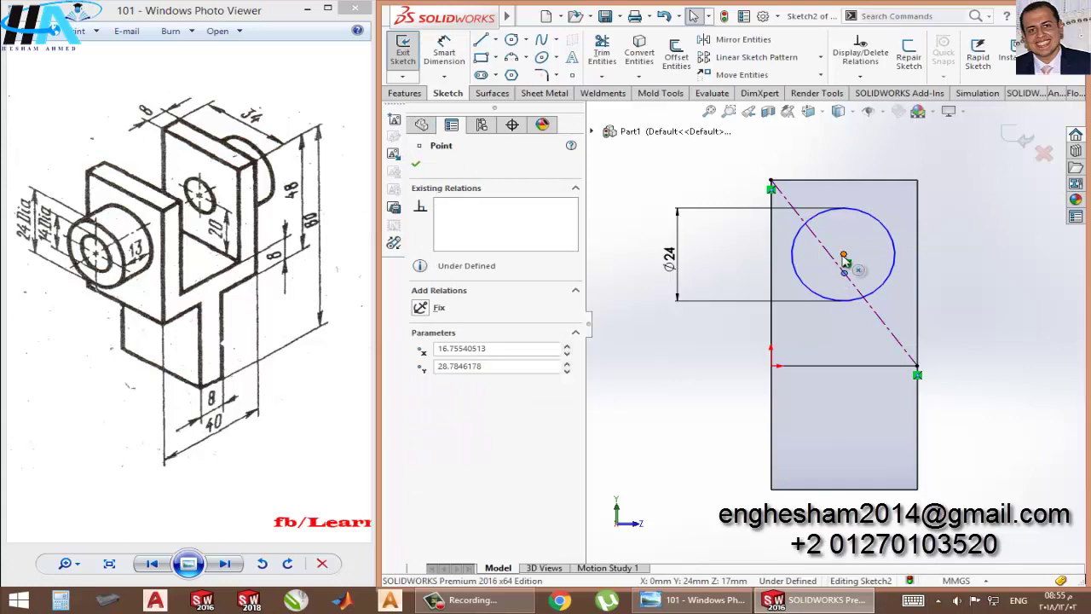
left_click(844, 272, "ctrl")
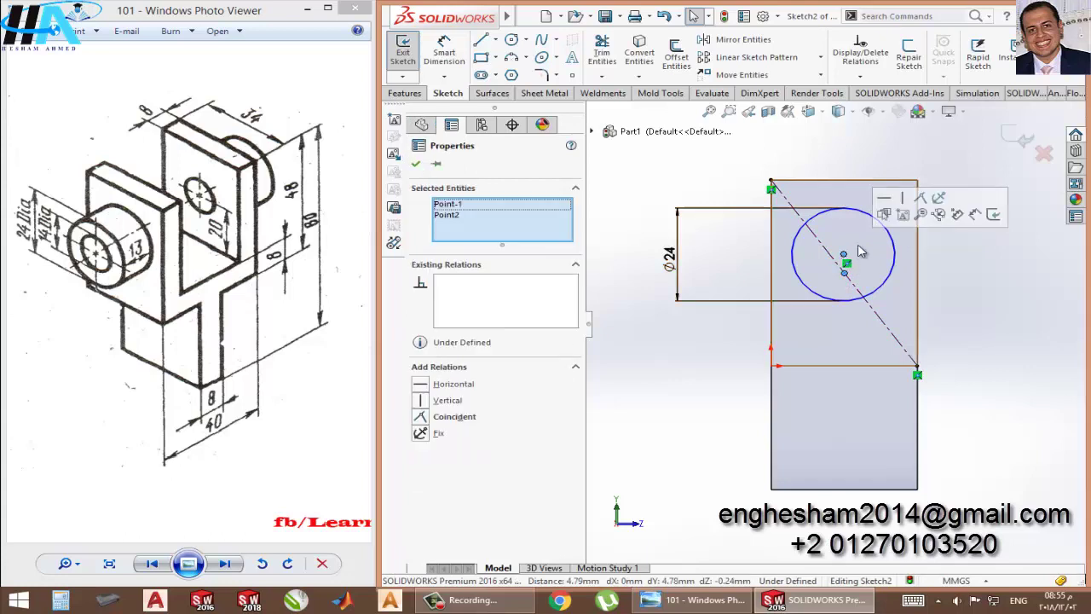
left_click(449, 418)
key("Escape")
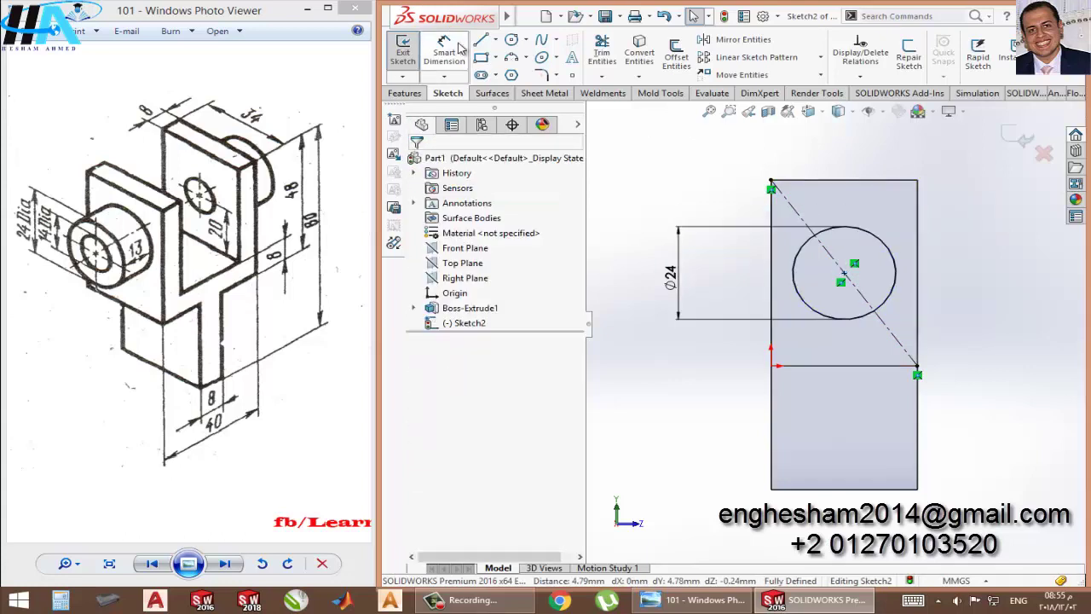
Extrude the Ø24 circle into a 13 mm cylindrical boss
left_click(405, 53)
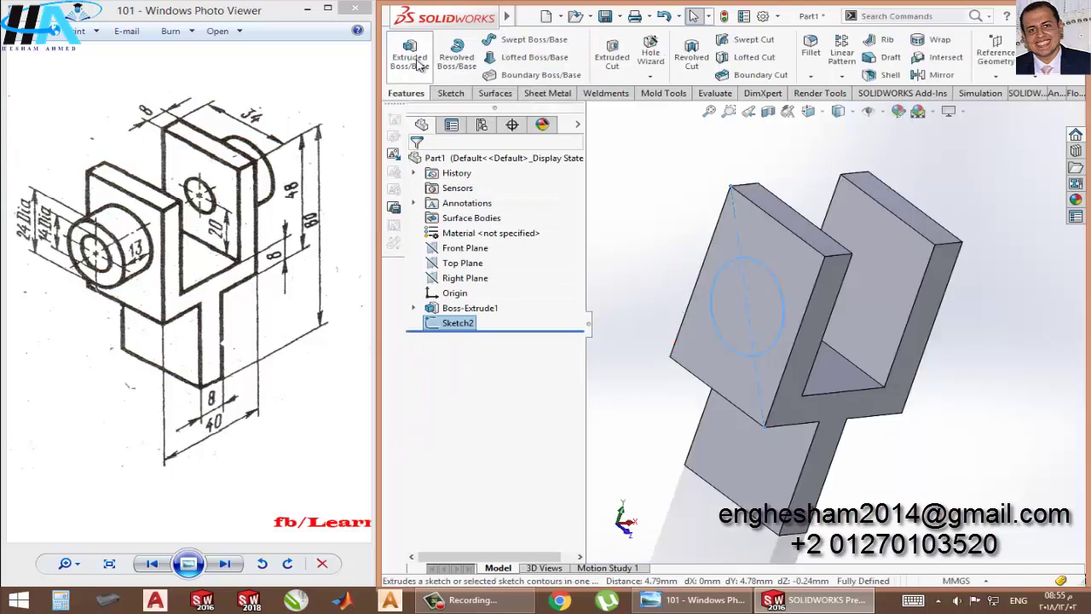
left_click(416, 63)
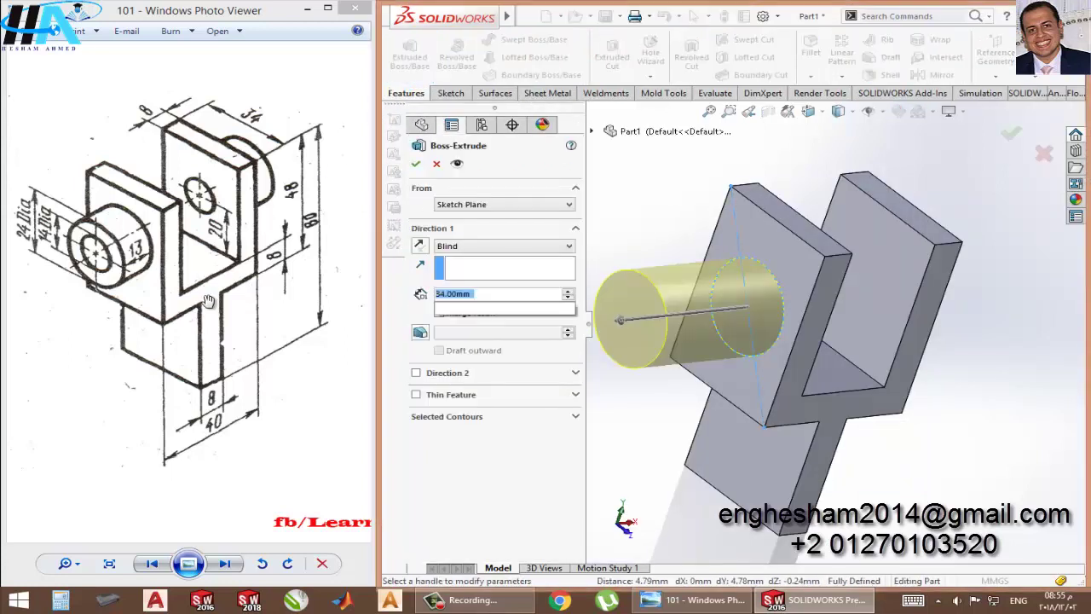
type("13")
key("Return")
left_click(418, 165)
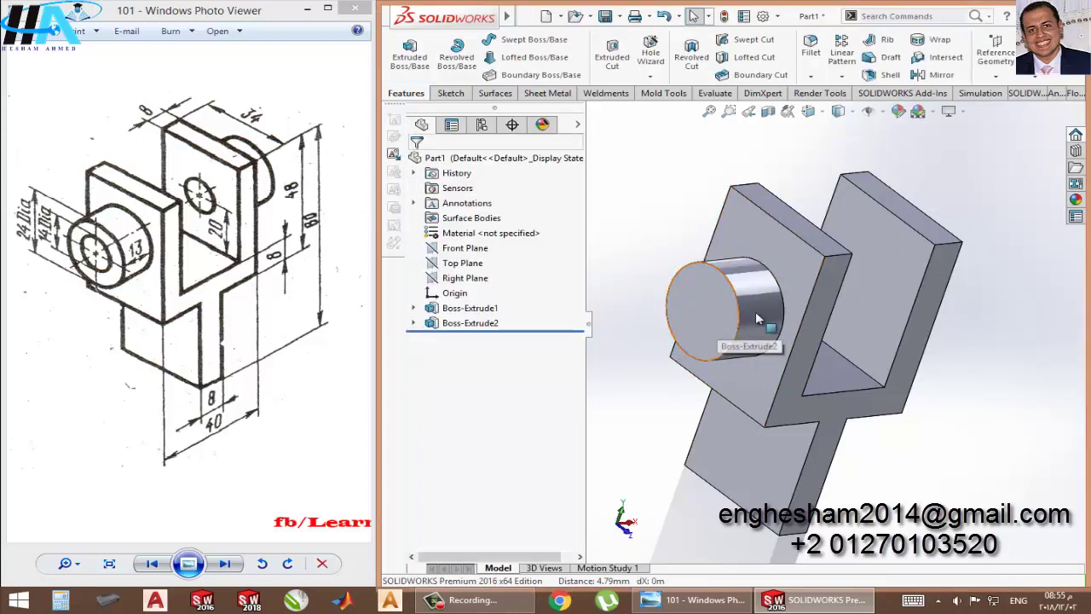
left_click(722, 320)
Sketch a circle at the centre of the boss end face
left_click(707, 259)
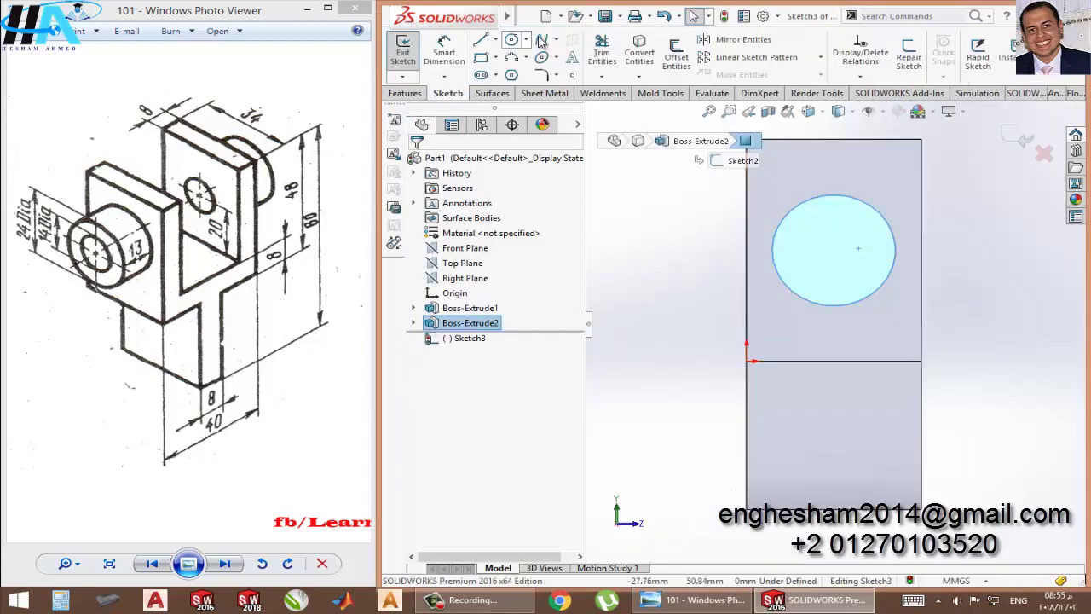
left_click(511, 40)
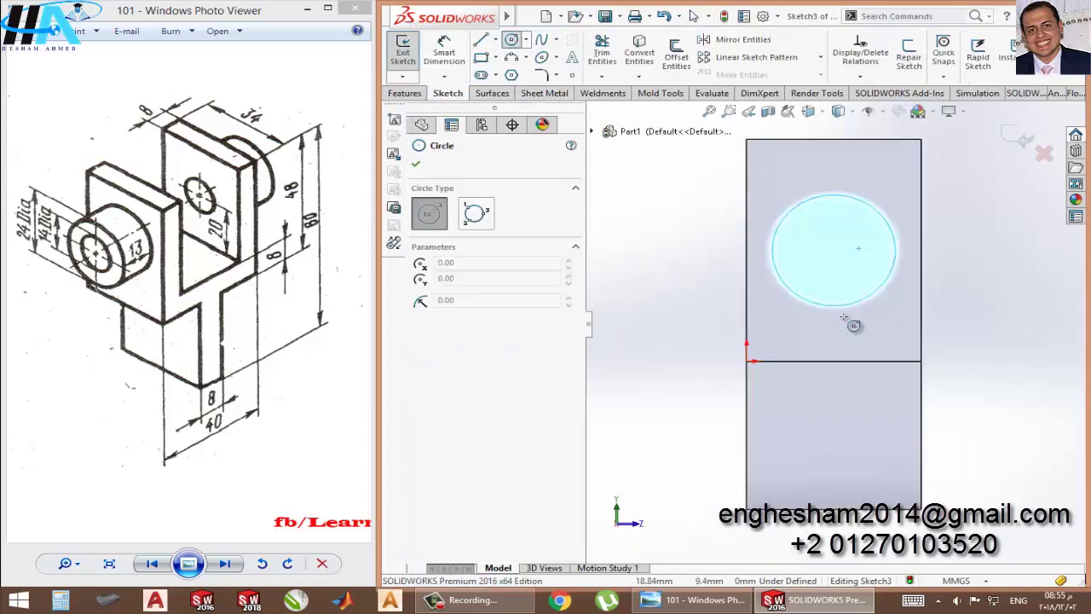
left_click(835, 251)
left_click(863, 277)
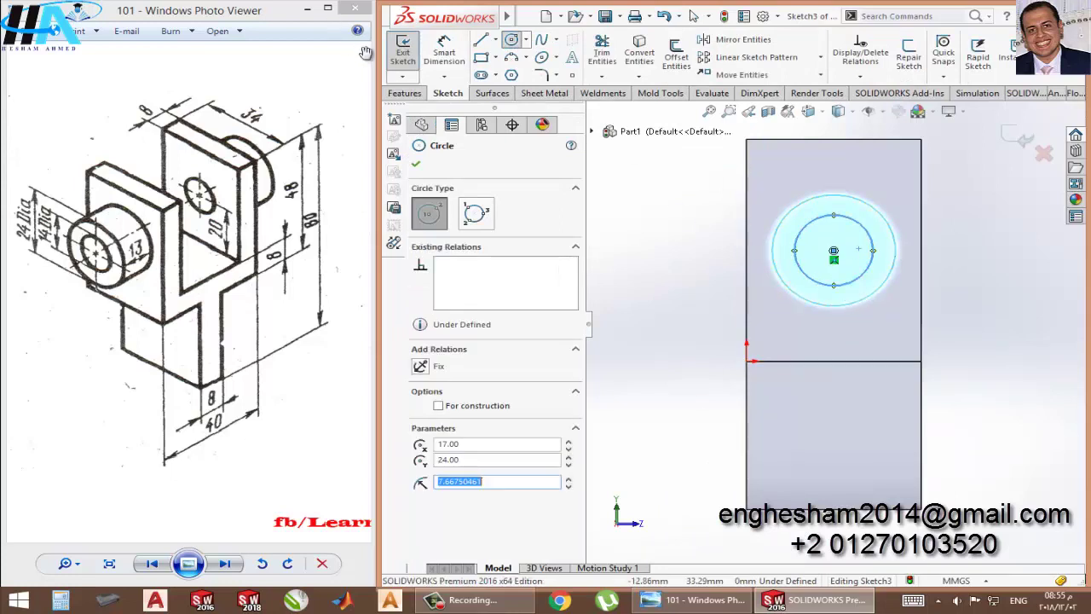
Dimension the inner circle to Ø13 mm and exit the sketch
left_click(437, 55)
left_click(822, 284)
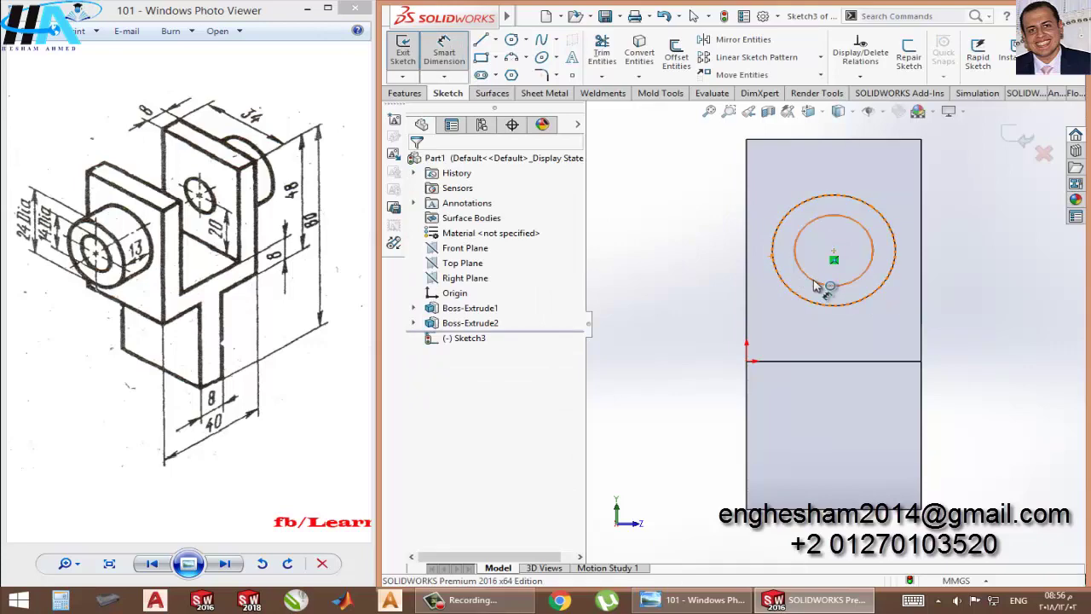
left_click(657, 257)
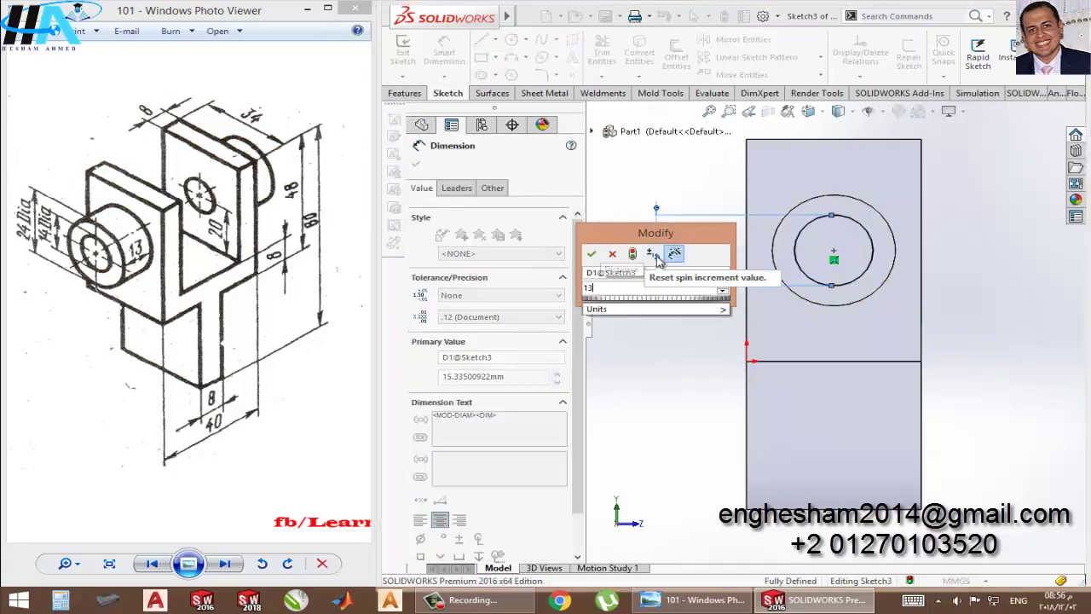
type("13")
key("Return")
left_click(403, 56)
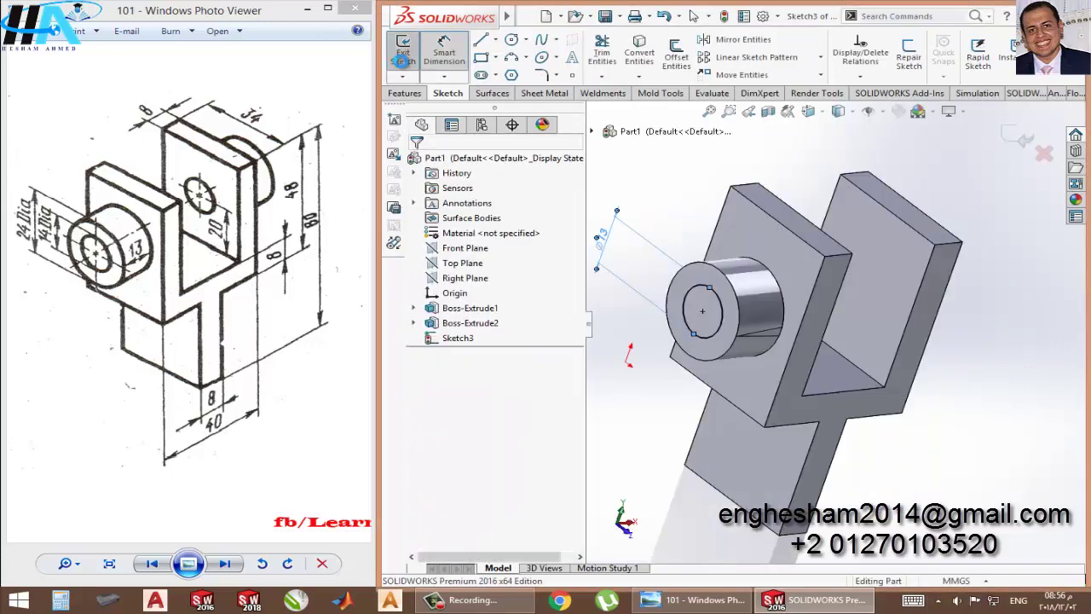
left_click(406, 93)
left_click(613, 56)
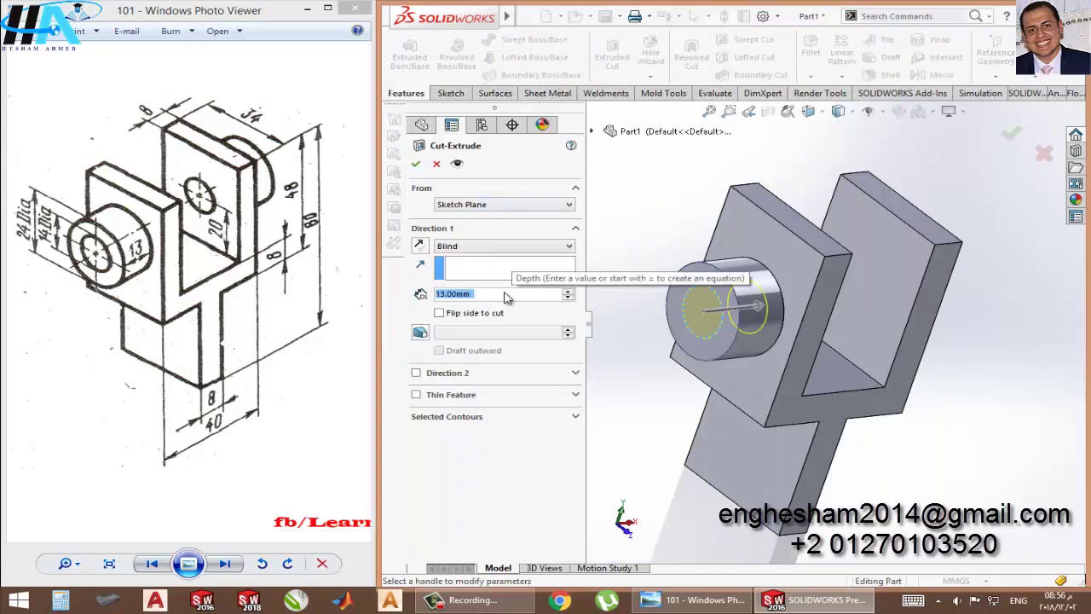
Cut the Ø13 hole 30 mm deep into the boss and orbit to view it
type("20")
middle_click_drag(722, 326, 657, 322)
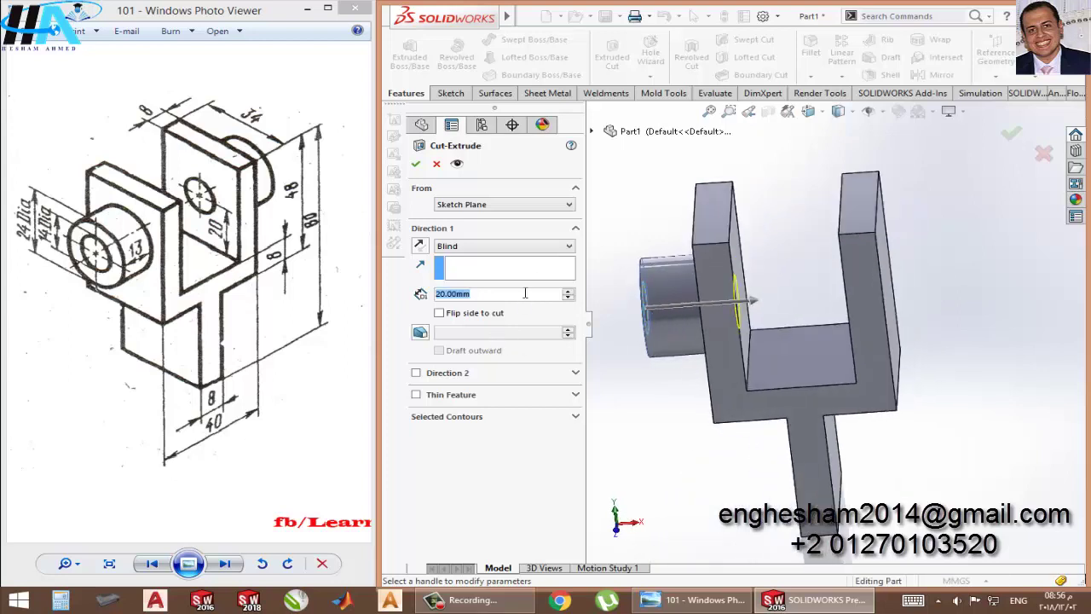
scroll(526, 293, "up", 1)
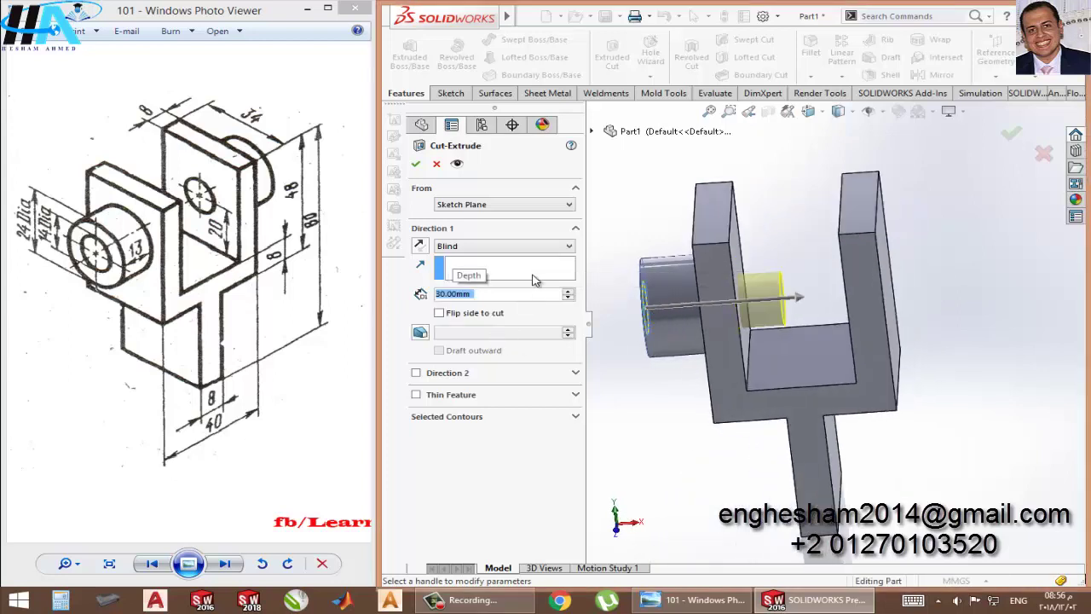
left_click(415, 166)
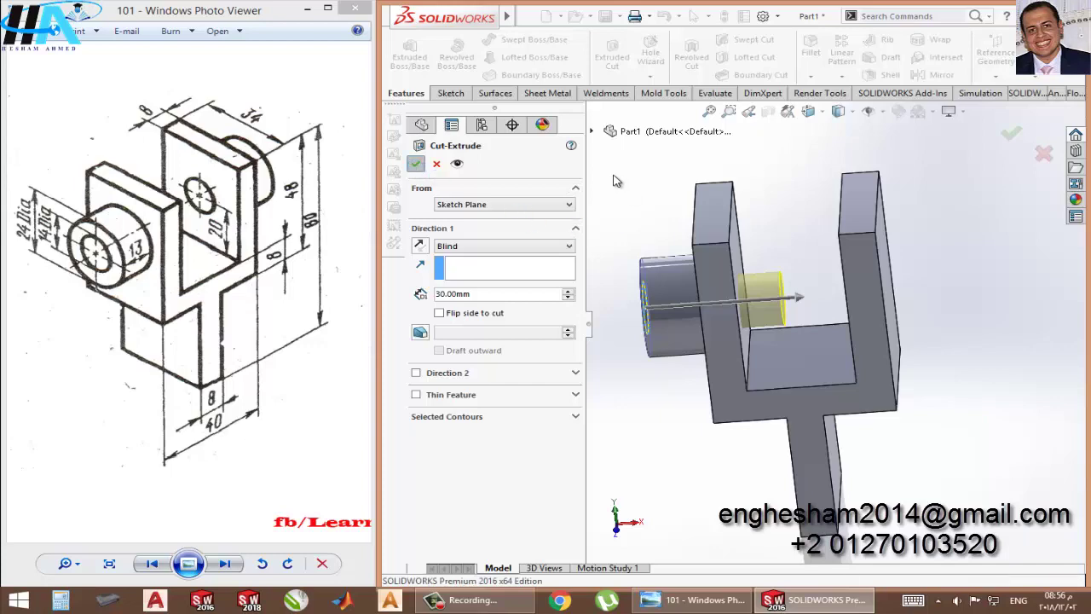
mouse_move(785, 339)
middle_mouse_down()
mouse_move(832, 350)
mouse_move(777, 335)
middle_mouse_up()
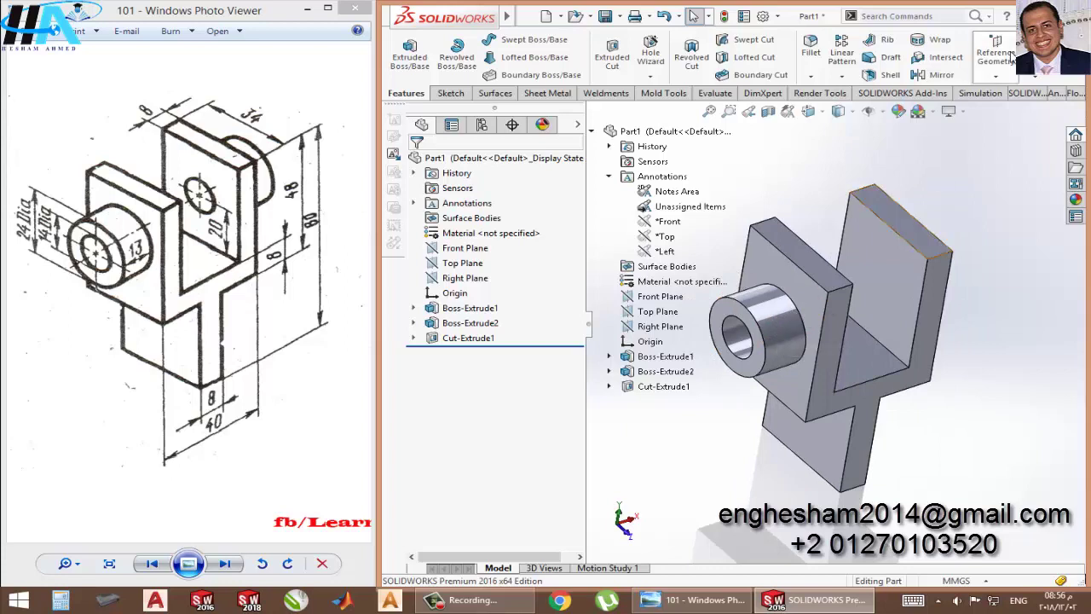
Create reference Plane1 midway between the two prong faces
left_click(996, 66)
left_click(987, 94)
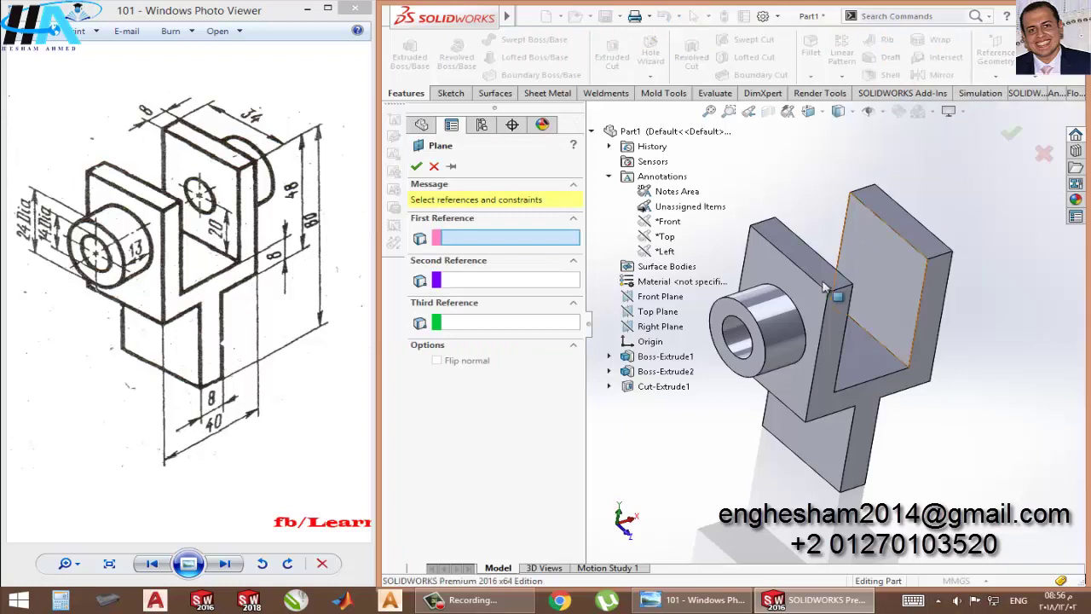
left_click(763, 282)
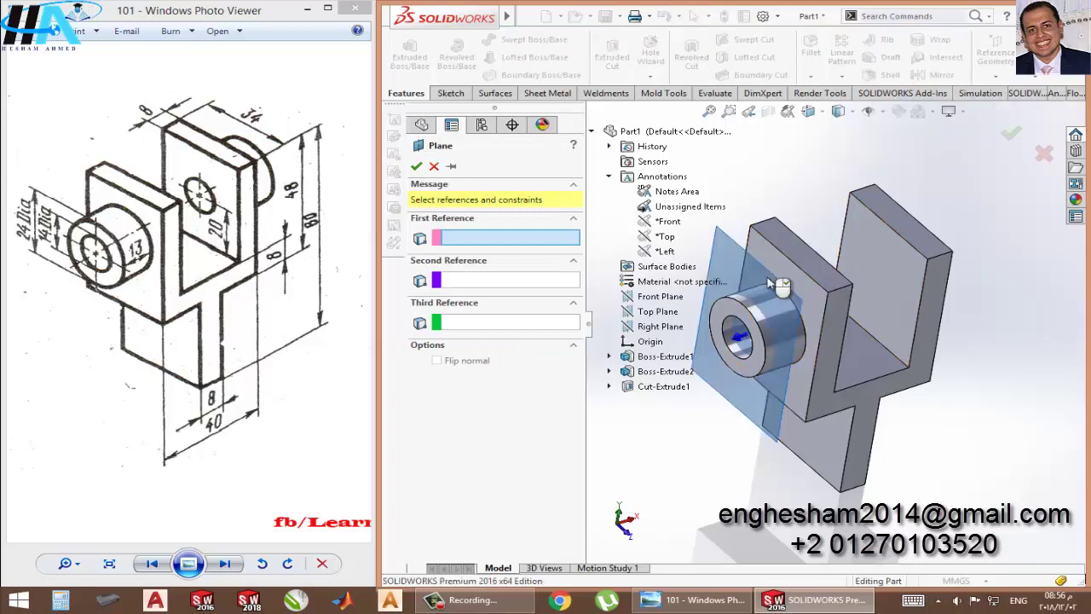
middle_click_drag(840, 302, 910, 284)
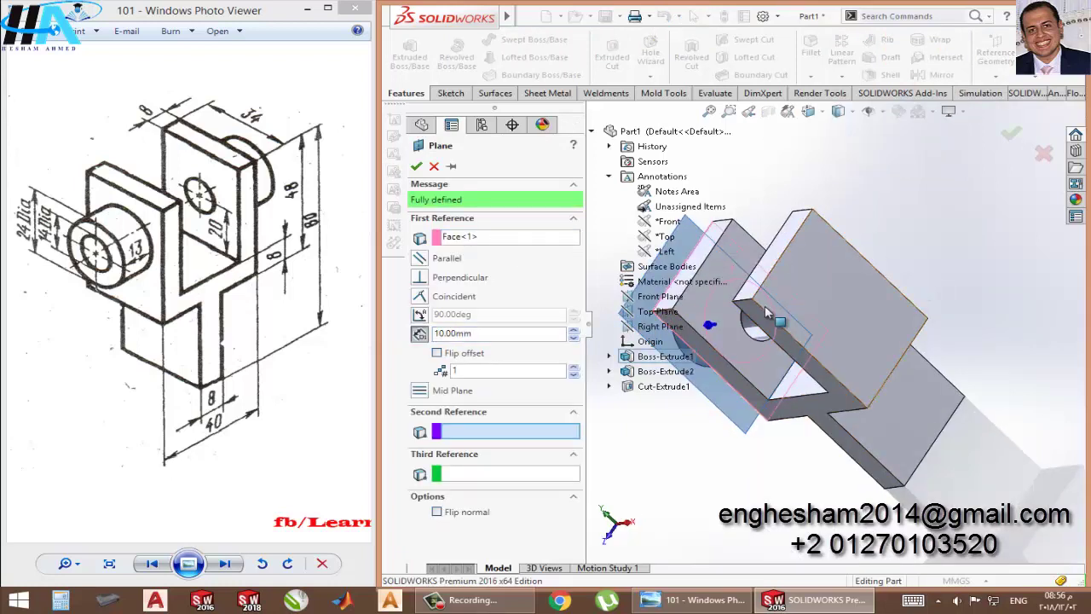
left_click(832, 271)
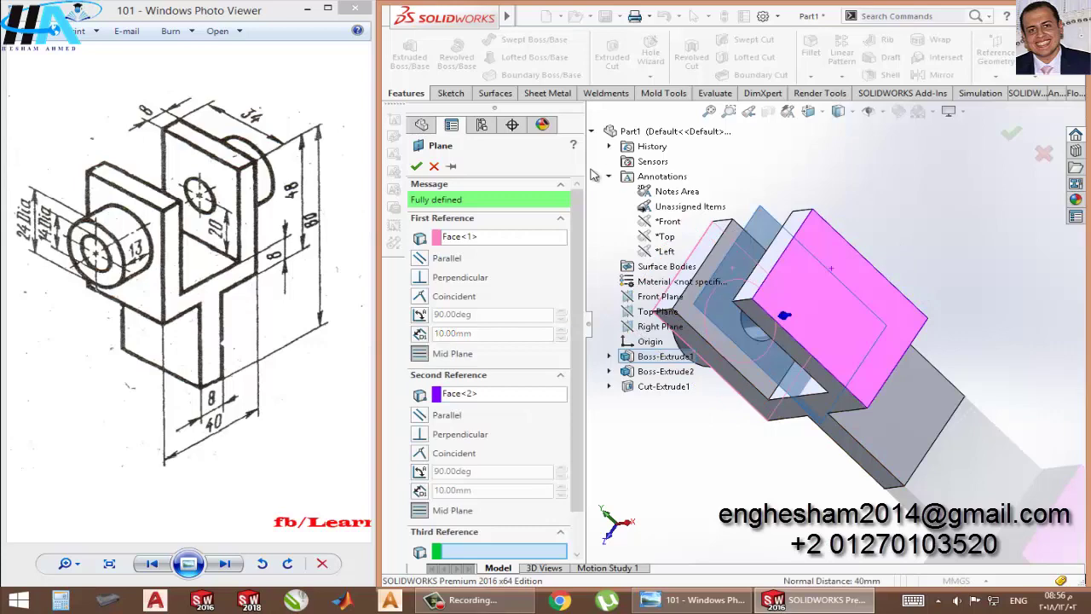
left_click(416, 165)
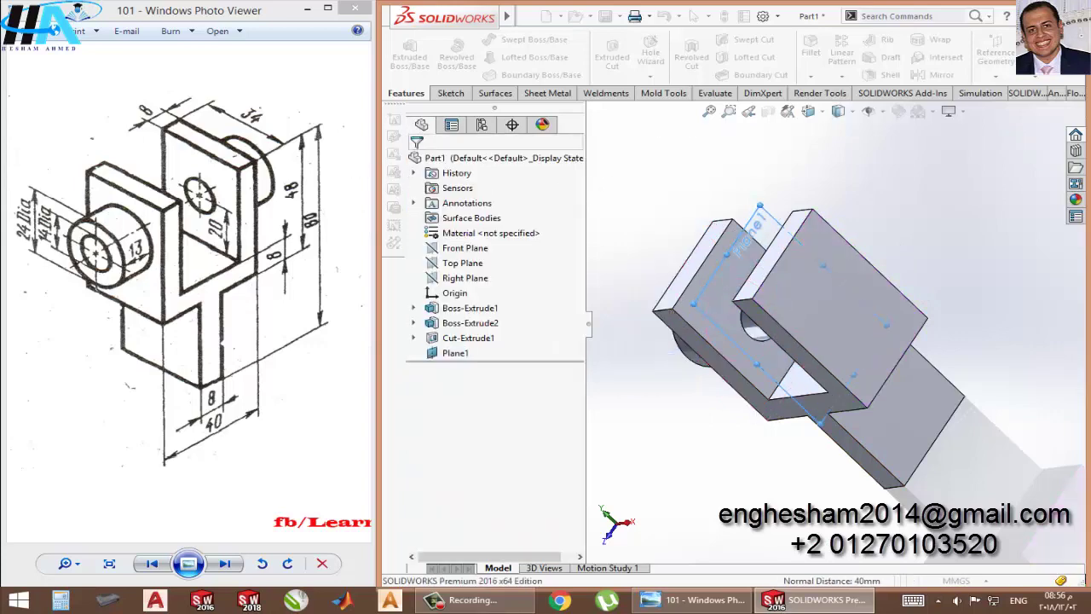
Mirror Boss-Extrude2 and Cut-Extrude1 about Plane1 onto the other prong
left_click(935, 74)
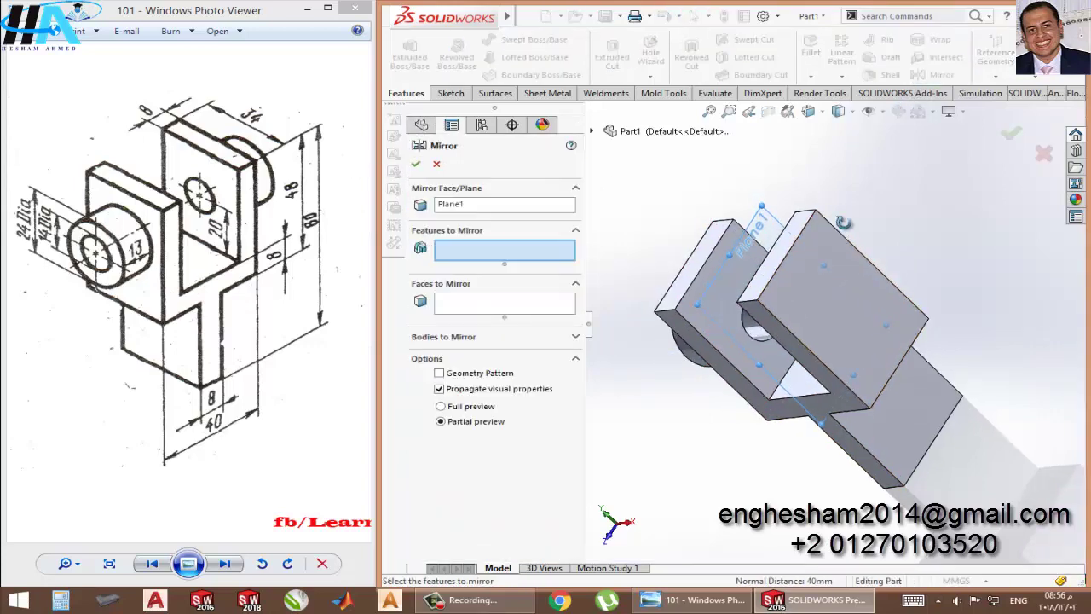
middle_click_drag(913, 162, 885, 228)
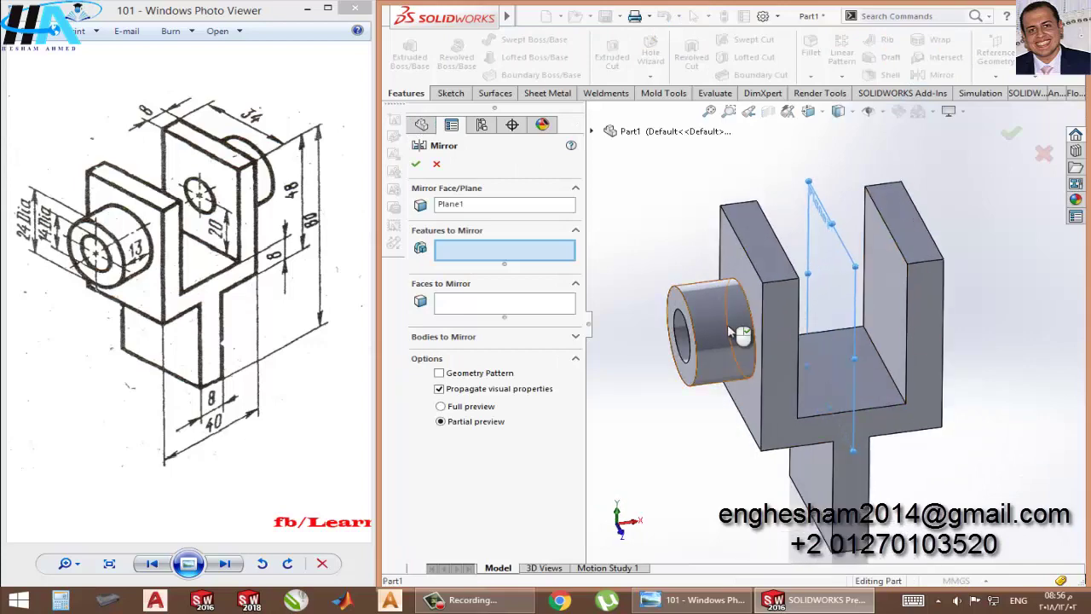
left_click(708, 348)
scroll(707, 348, "down", 2)
scroll(708, 348, "down", 2)
left_click(693, 315)
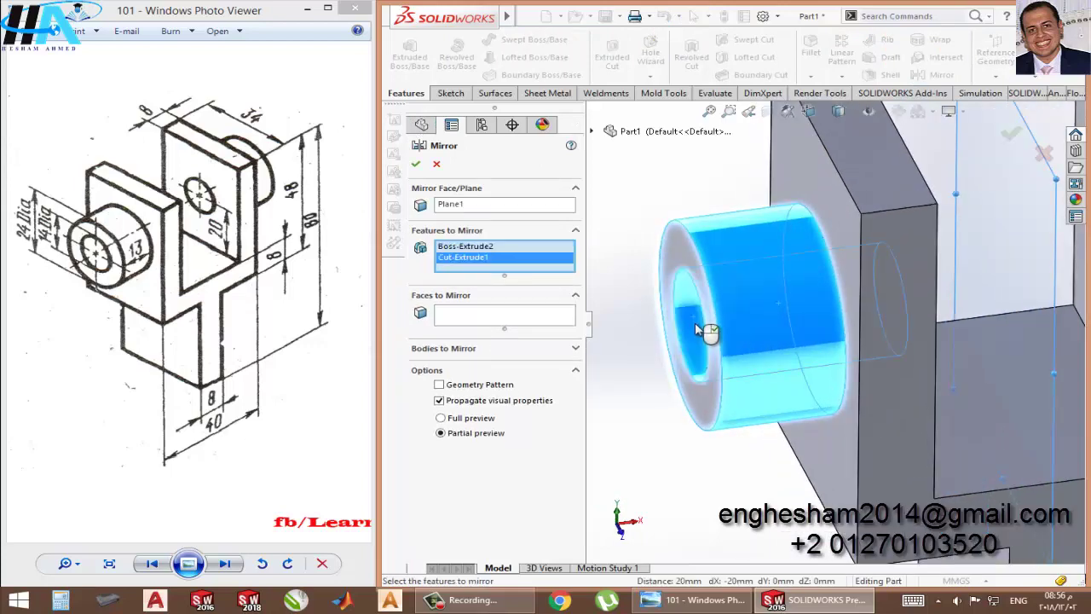
scroll(717, 351, "up", 3)
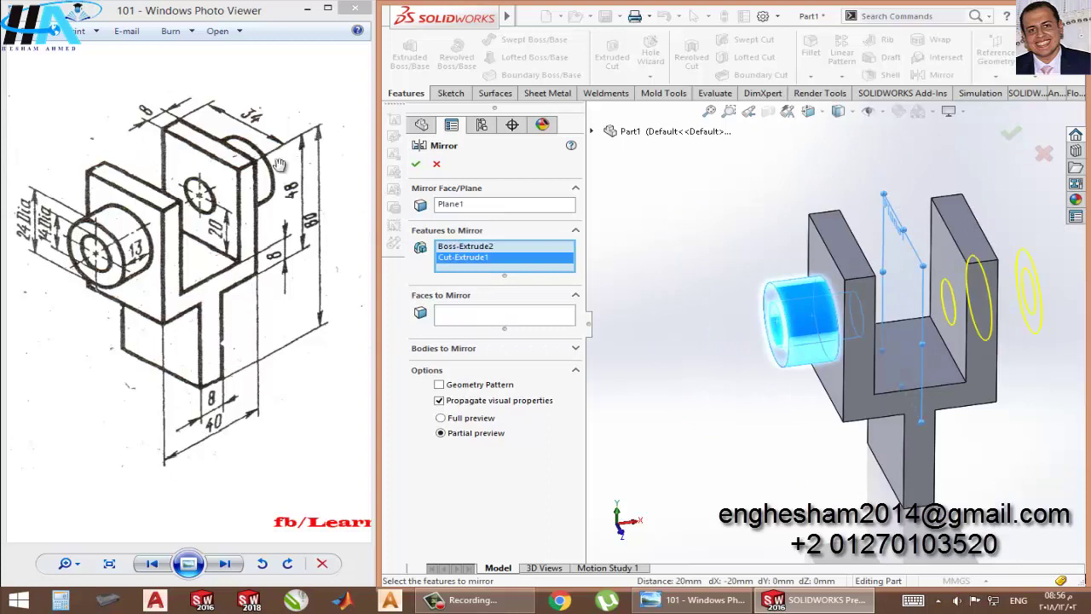
left_click(415, 166)
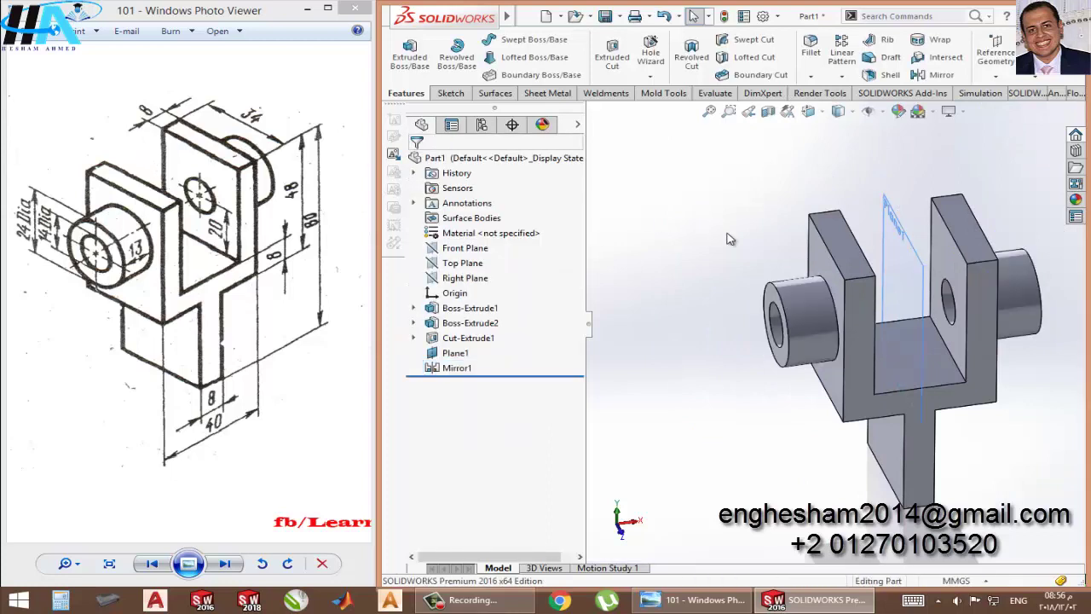
Hide Plane1 and maximize the SOLIDWORKS window
left_click(891, 218)
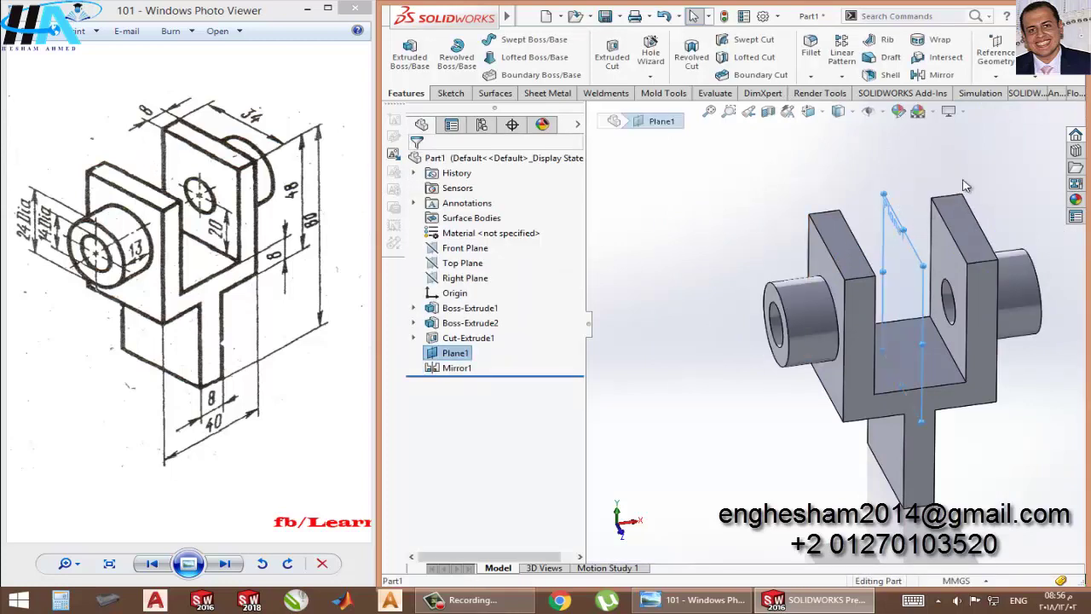
middle_click_drag(972, 201, 938, 239)
left_click(938, 239)
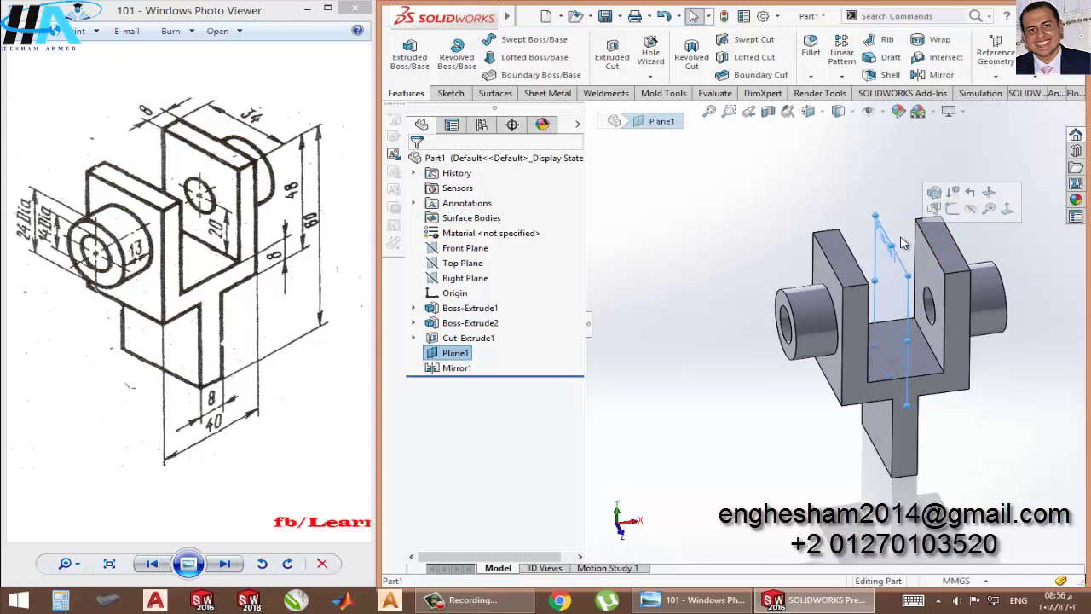
left_click(957, 215)
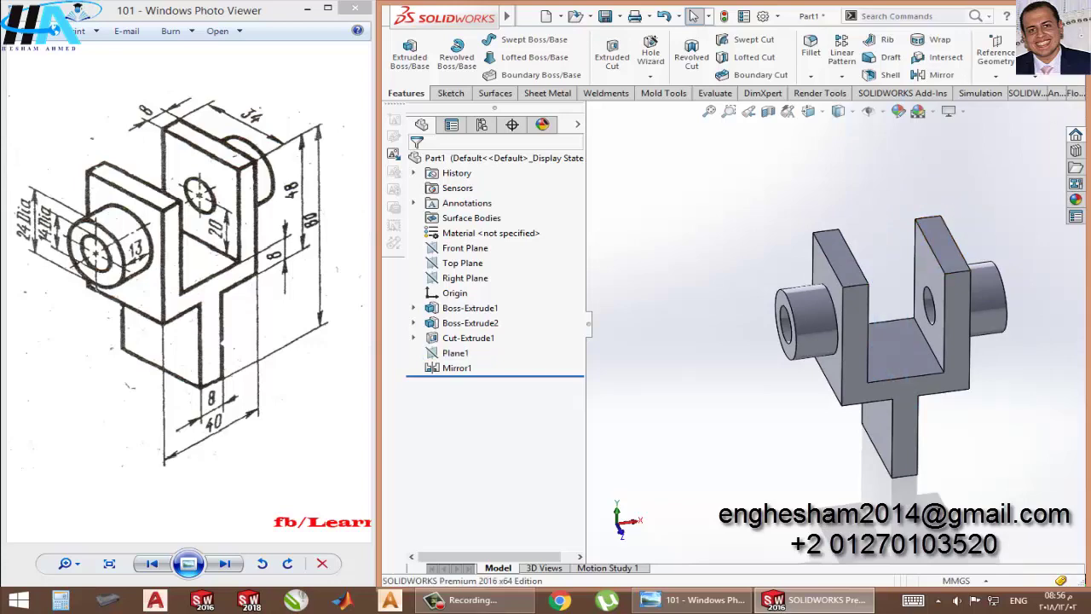
key("super+Up")
Assign Copper from the Copper Alloys library as the bracket's material
scroll(597, 341, "down", 2)
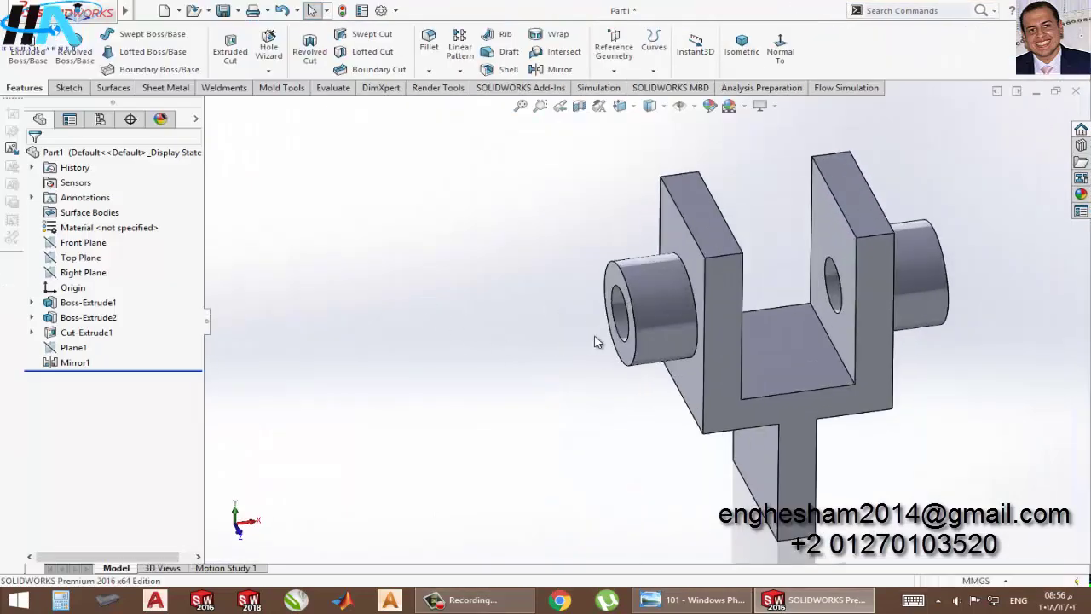
right_click(91, 228)
key("Escape")
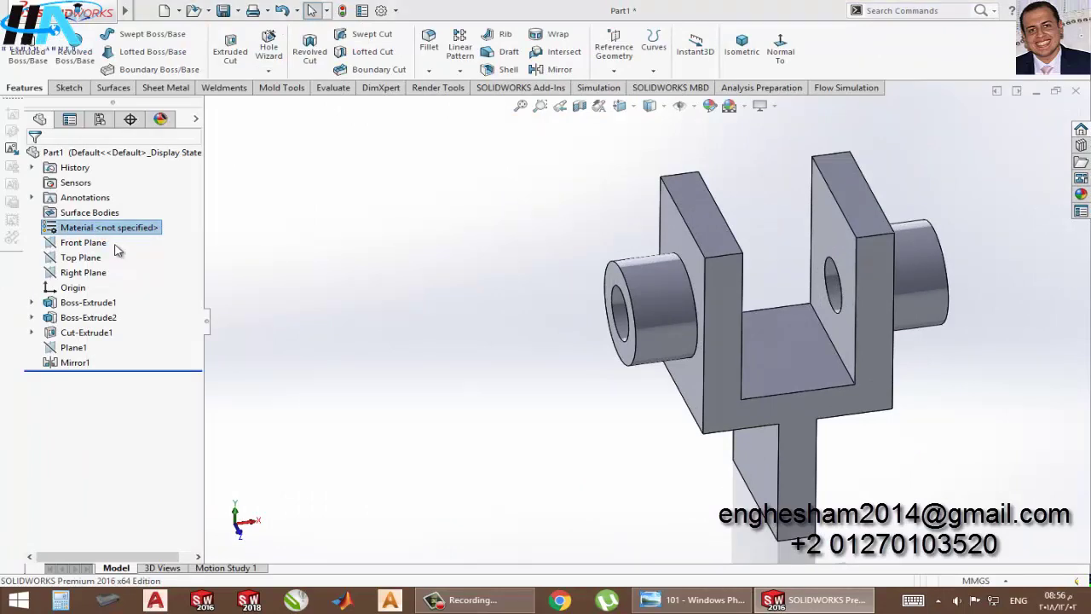
scroll(358, 335, "down", 5)
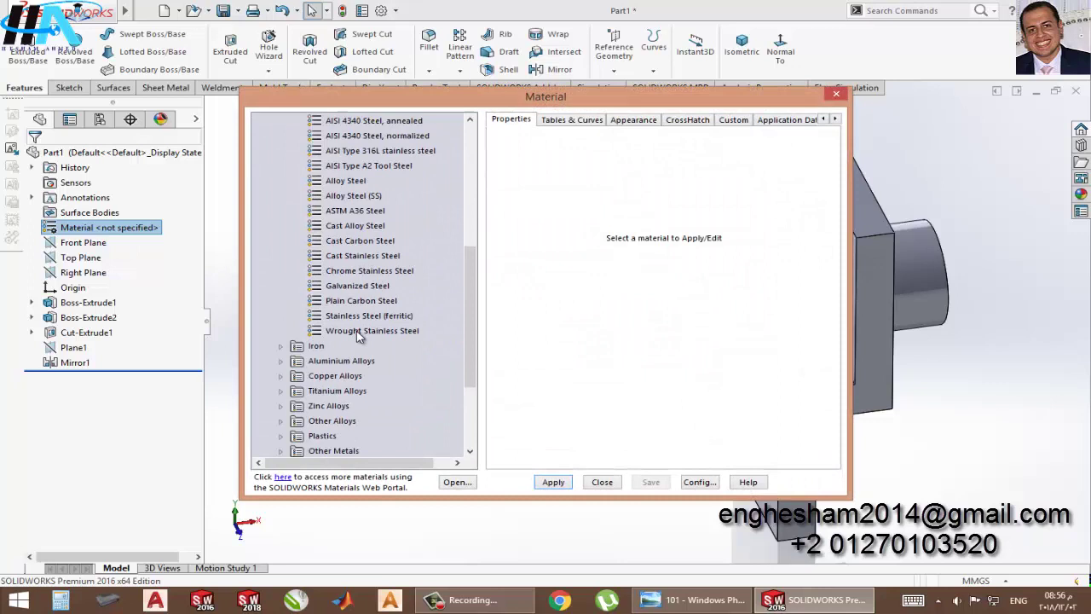
double_click(298, 379)
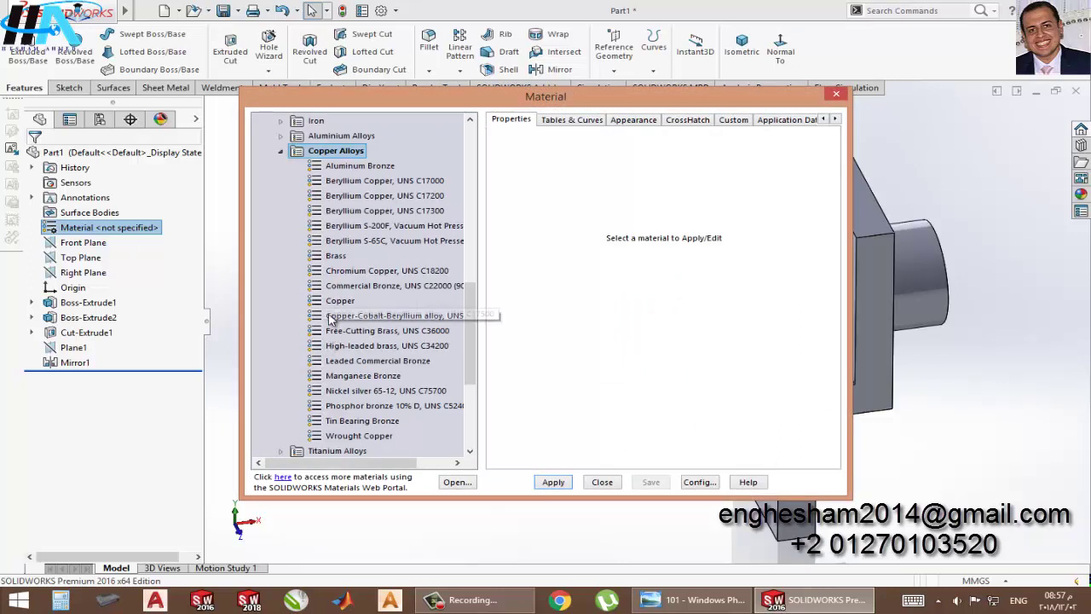
left_click(332, 302)
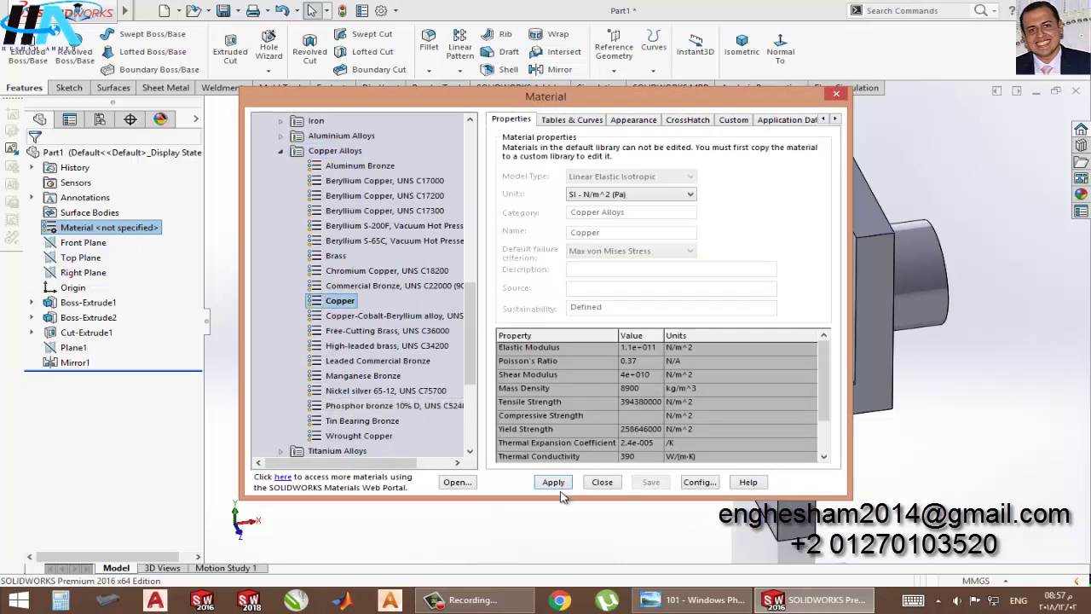
left_click(601, 483)
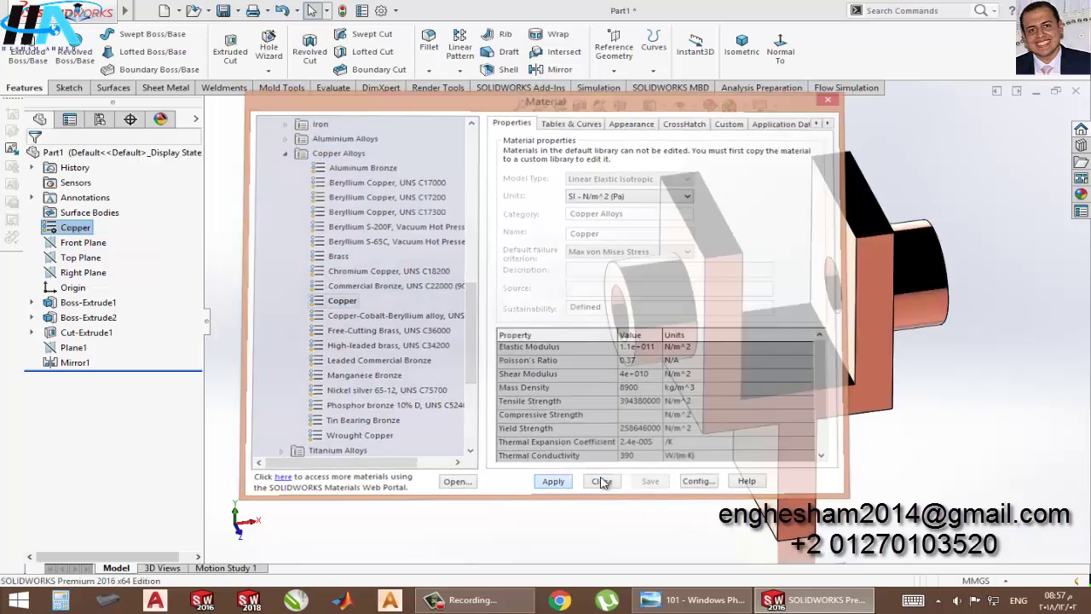
mouse_move(551, 439)
middle_mouse_down()
mouse_move(607, 277)
mouse_move(687, 398)
mouse_move(662, 333)
mouse_move(646, 397)
mouse_move(674, 381)
mouse_move(657, 385)
middle_mouse_up()
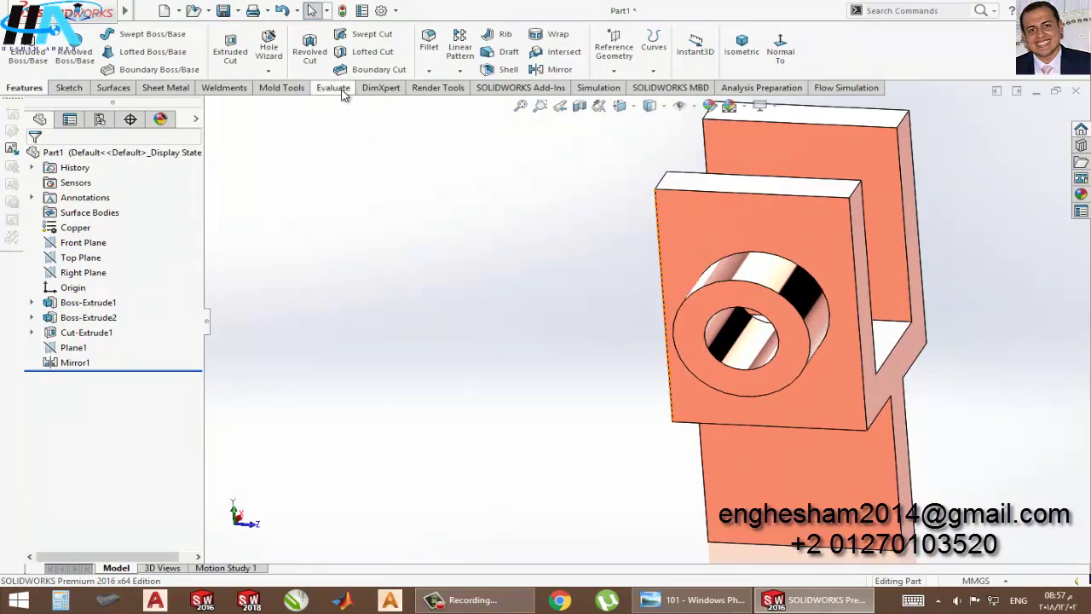
Review the part's mass properties, showing 423.03 grams
left_click(342, 90)
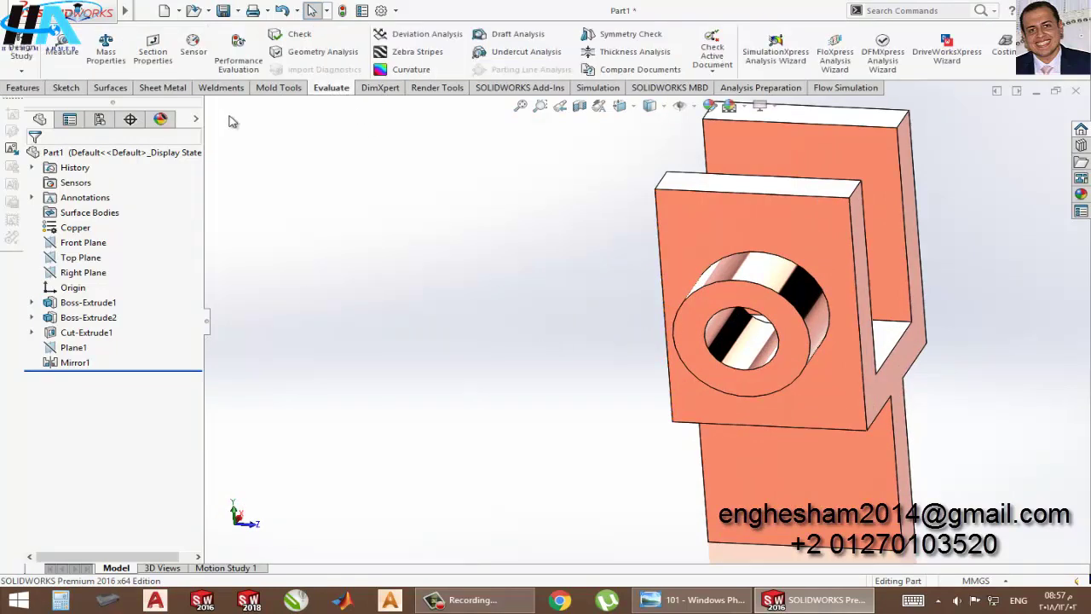
left_click(106, 50)
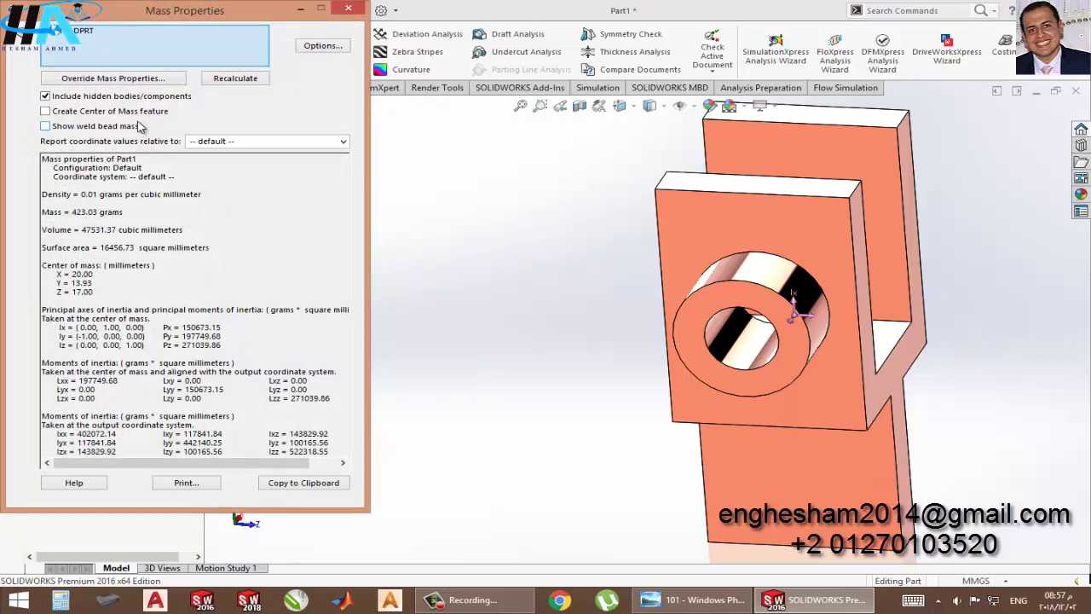
key("Escape")
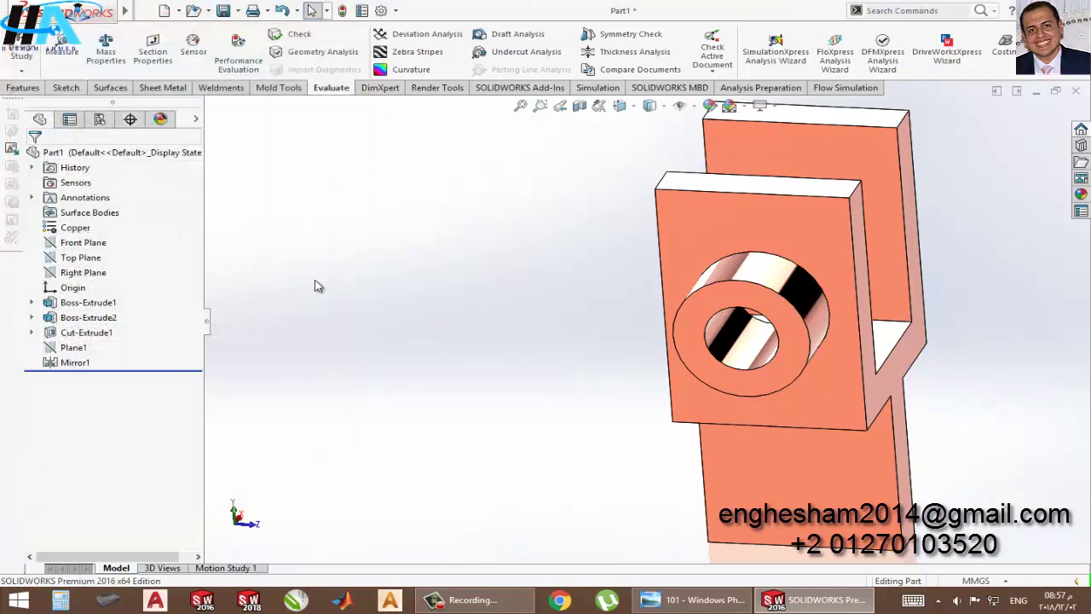
middle_click_drag(619, 381, 569, 365)
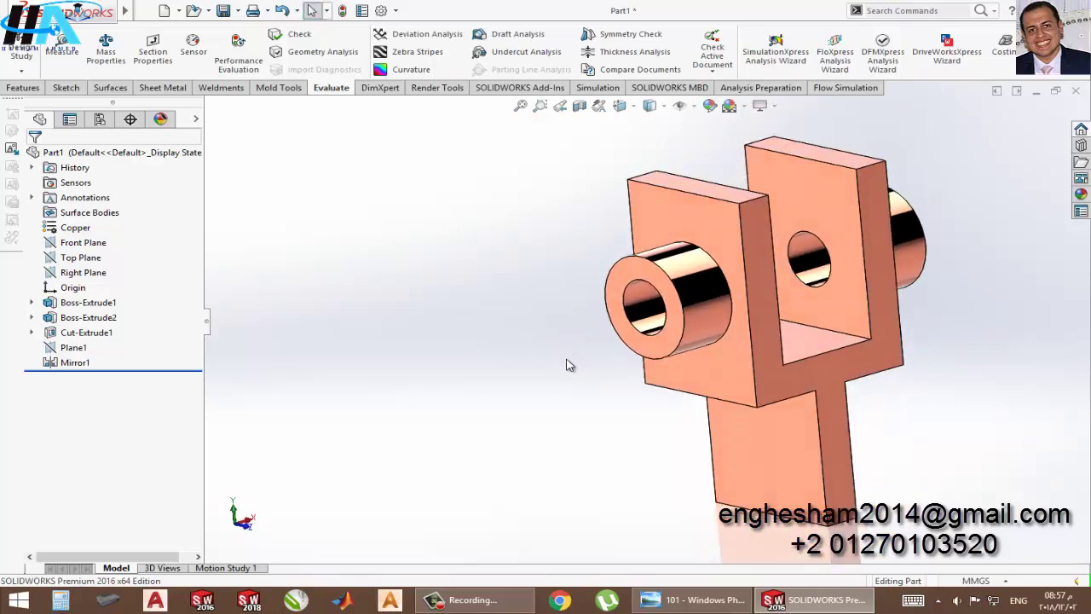
Save the part as '101' on the Desktop
key("ctrl+s")
type("101")
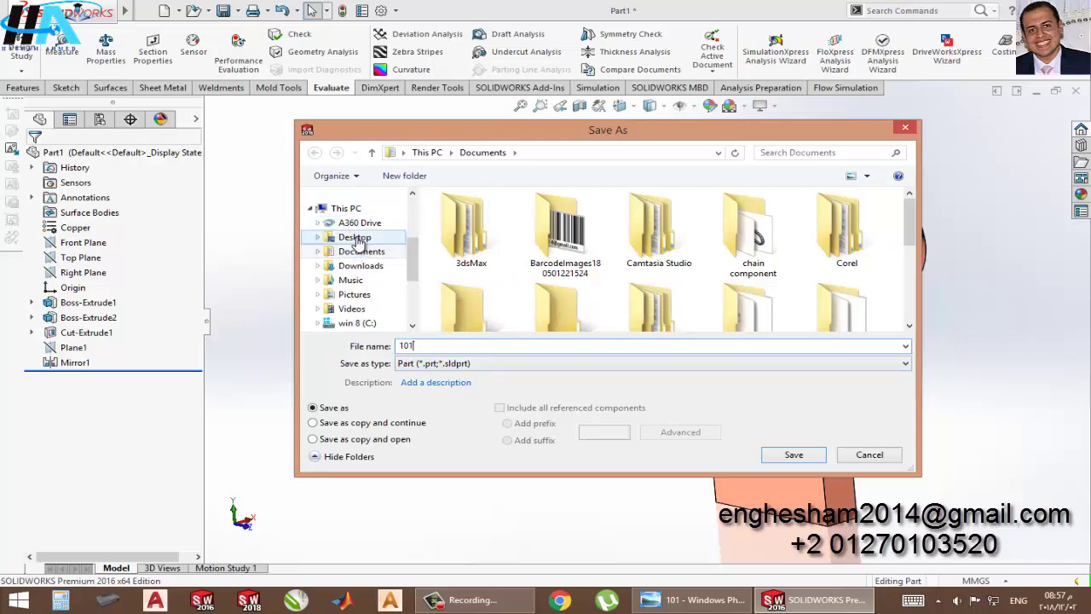
left_click(356, 237)
left_click(792, 455)
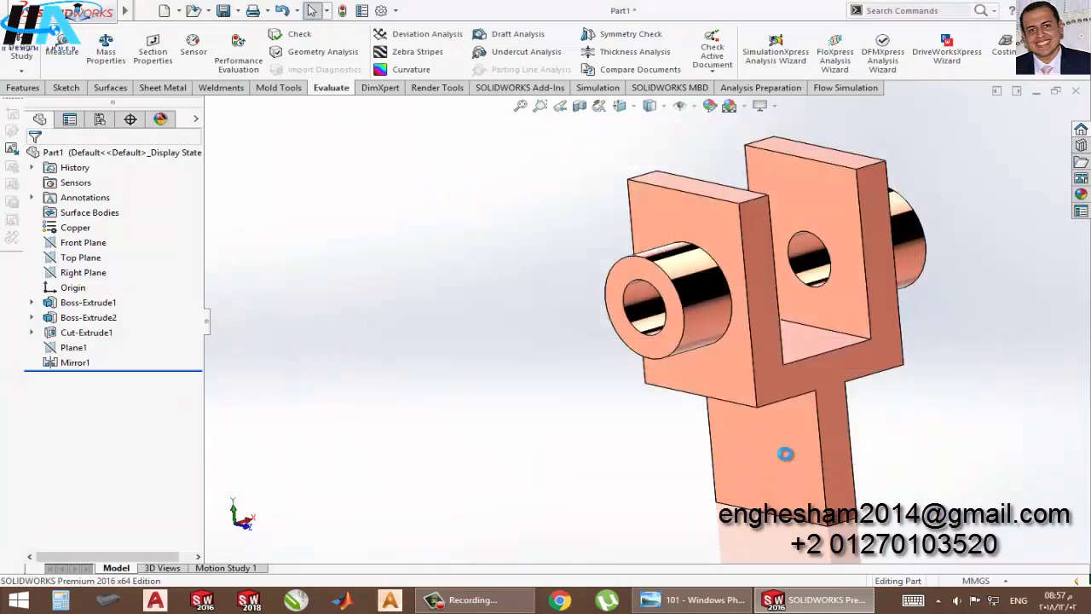